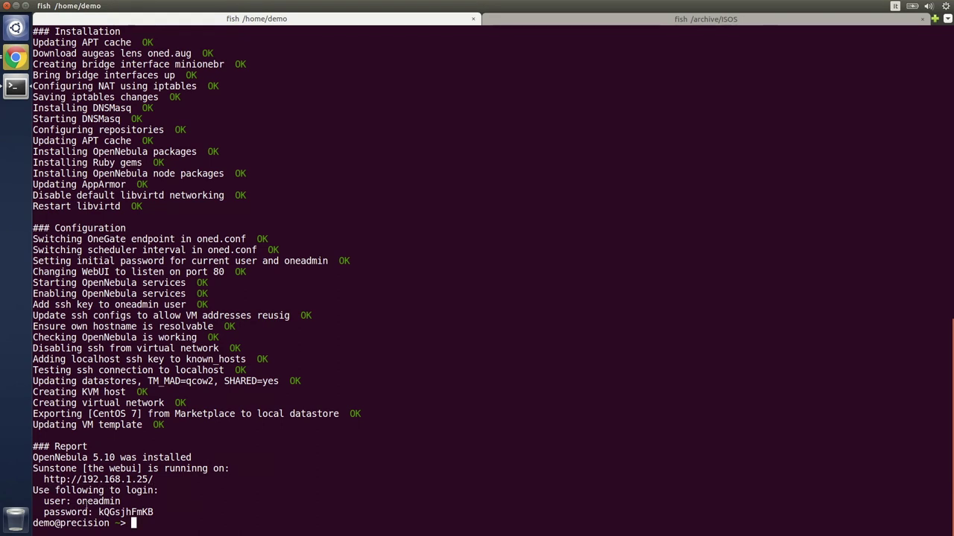
# Step: Select the admin user and password lines in the miniONE install report, then bring Chrome forward
pyautogui.doubleClick(87, 502)
pyautogui.tripleClick(121, 512)
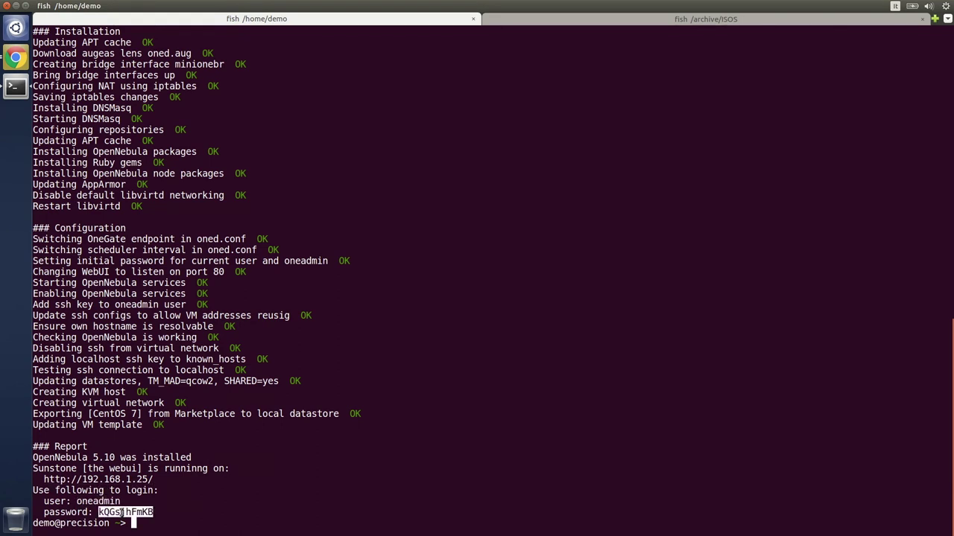
pyautogui.click(128, 460)
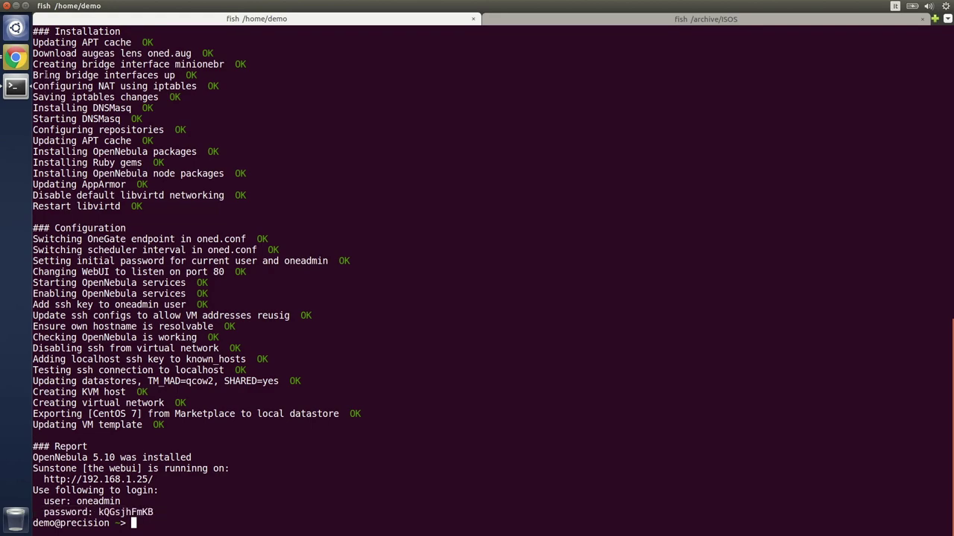
pyautogui.click(16, 57)
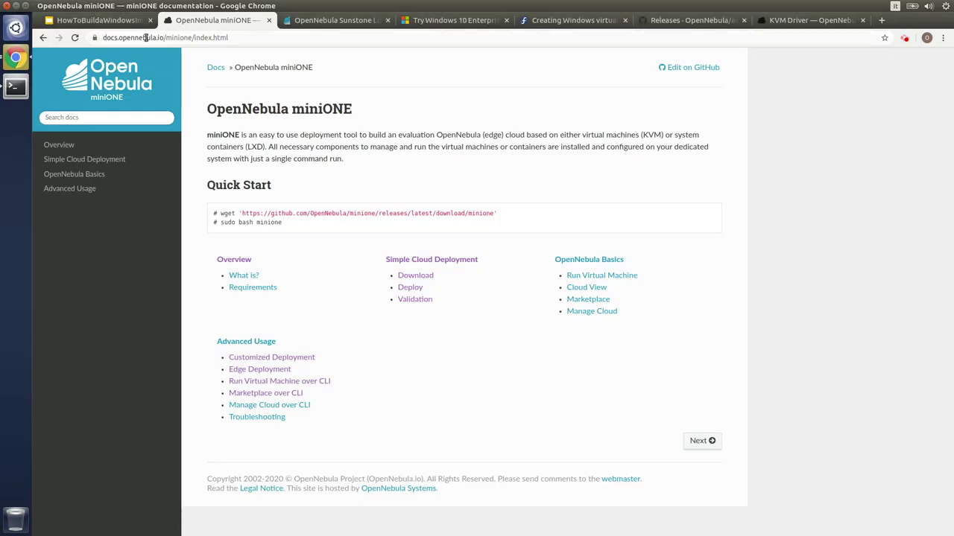
# Step: Log in to Sunstone as admin using the saved browser credentials
pyautogui.click(319, 22)
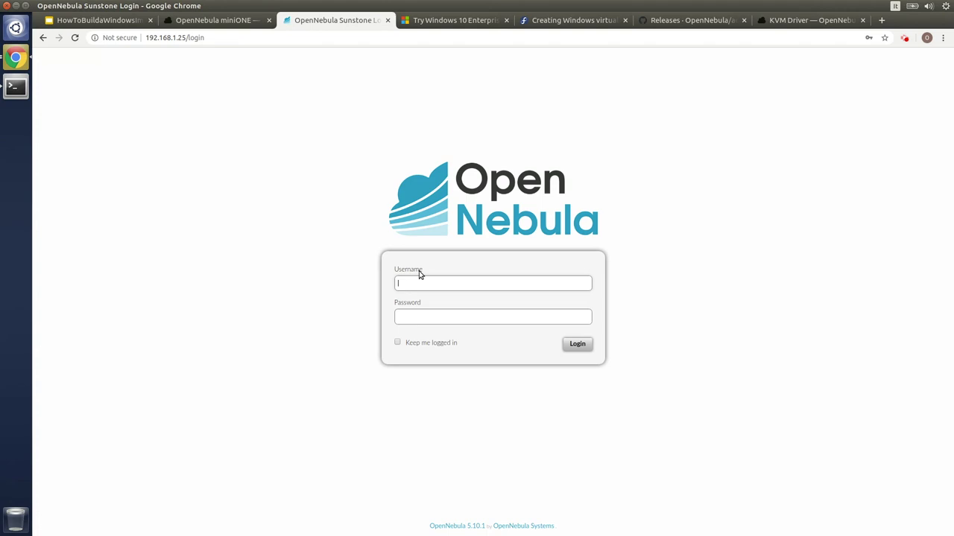
pyautogui.write('one')
pyautogui.click(507, 311)
pyautogui.click(578, 344)
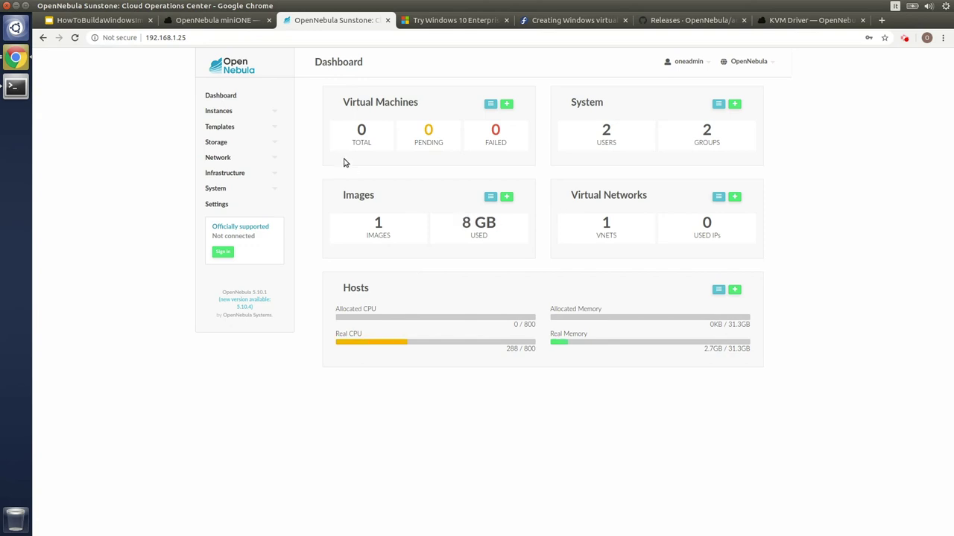
# Step: Check localhost under Hosts and the CentOS 7 image under Images, then view the Windows 10 Enterprise evaluation page
pyautogui.click(227, 172)
pyautogui.click(234, 202)
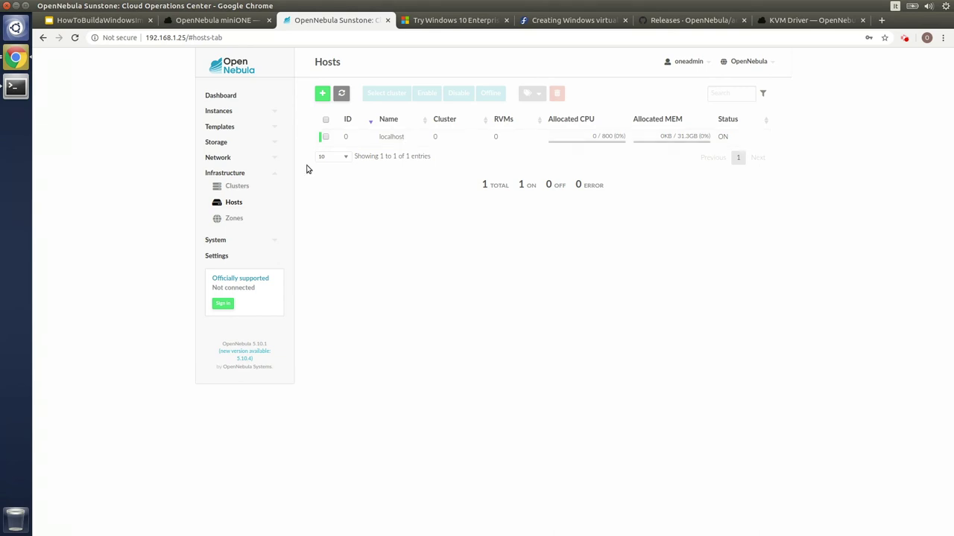
pyautogui.click(216, 141)
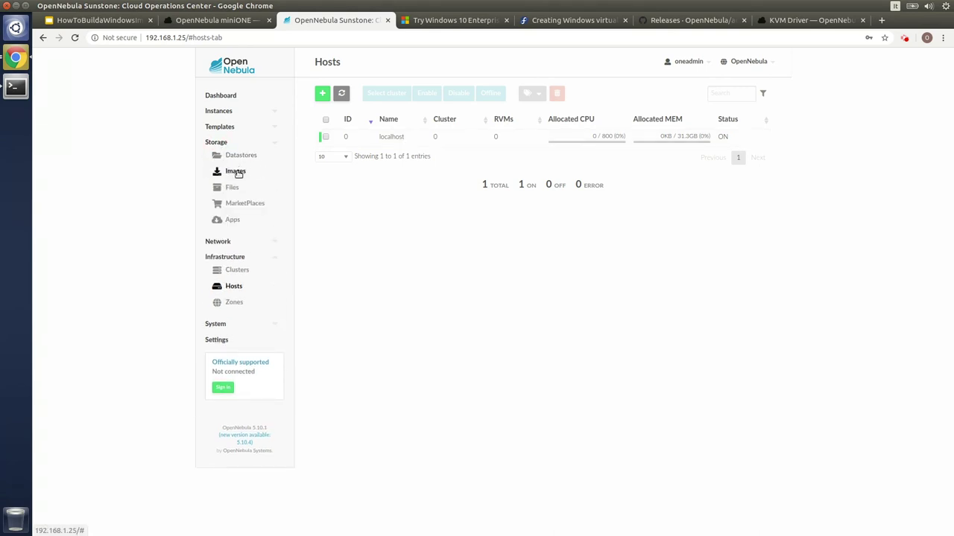
pyautogui.click(235, 171)
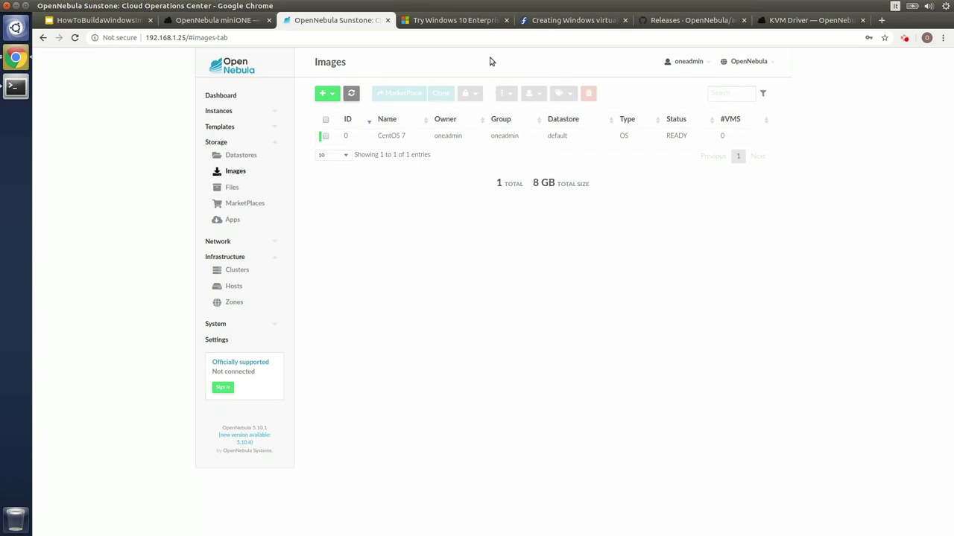
pyautogui.click(464, 20)
pyautogui.scroll(5, 479, 198)
# Step: Browse the Microsoft Windows 10 Enterprise evaluation page
pyautogui.click(480, 199)
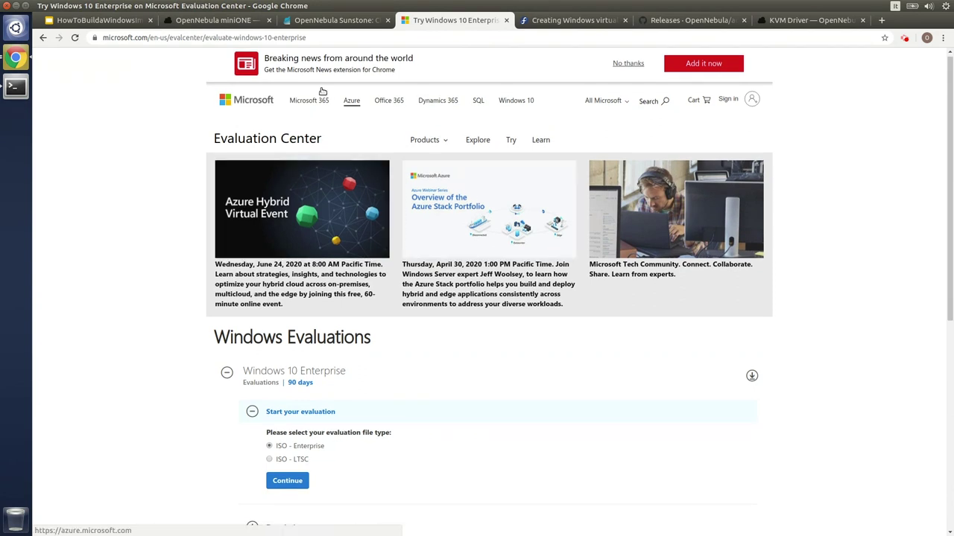
pyautogui.click(328, 308)
pyautogui.click(355, 326)
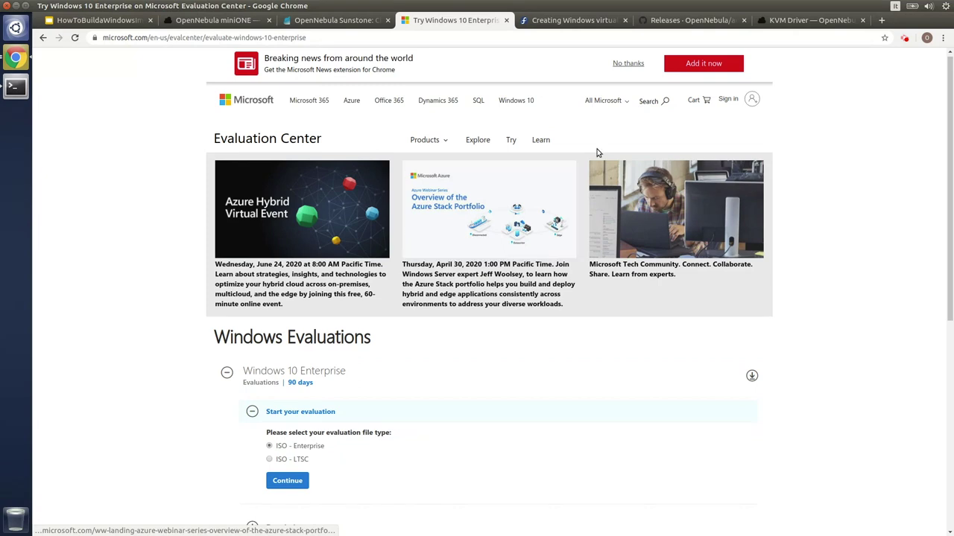
# Step: Review the Fedora virtIO drivers guide's Direct downloads, then view the addon-context-windows GitHub releases
pyautogui.click(574, 21)
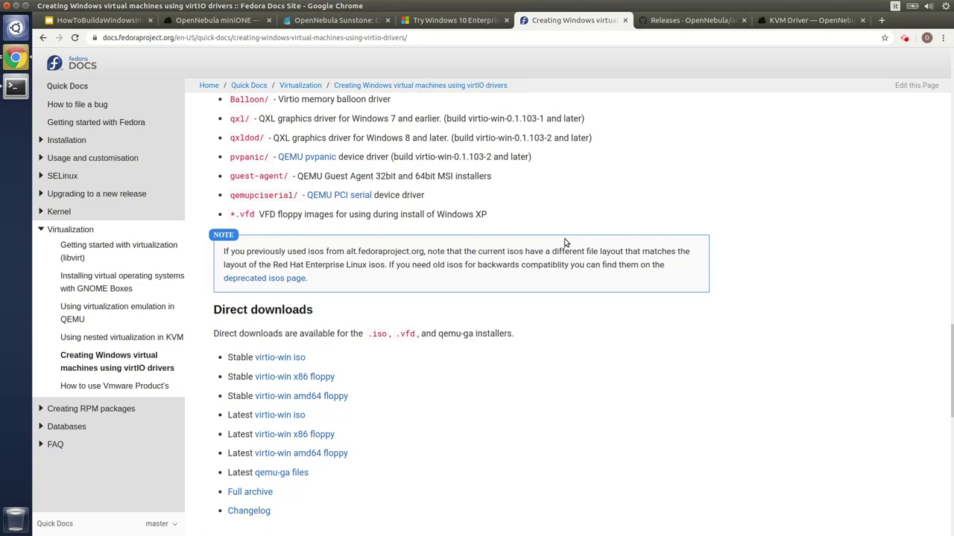
pyautogui.scroll(20, 564, 243)
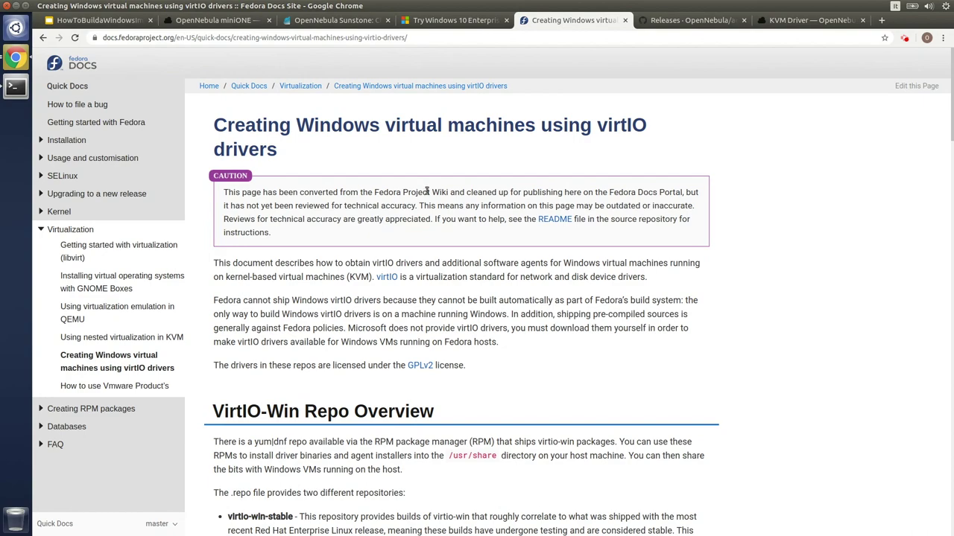
pyautogui.scroll(-18, 431, 291)
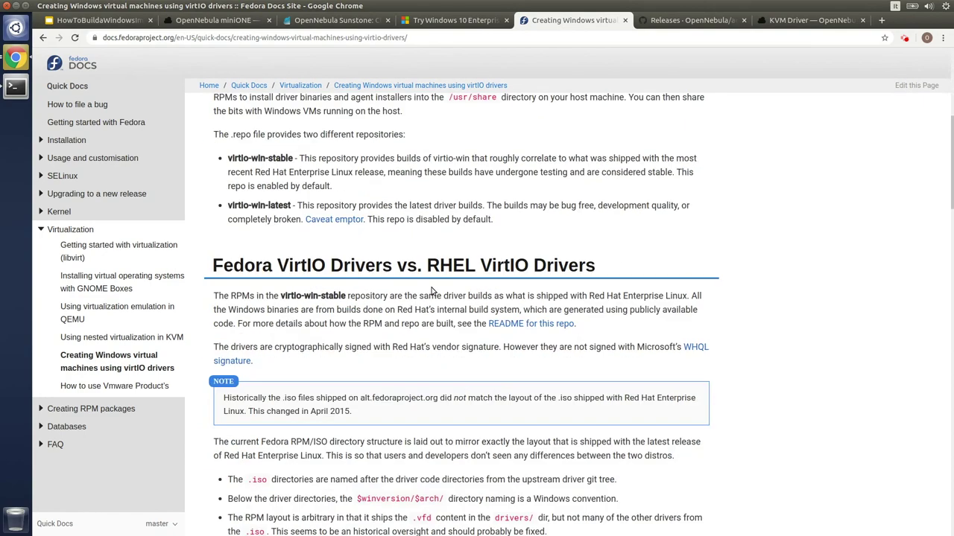
pyautogui.scroll(-10, 432, 292)
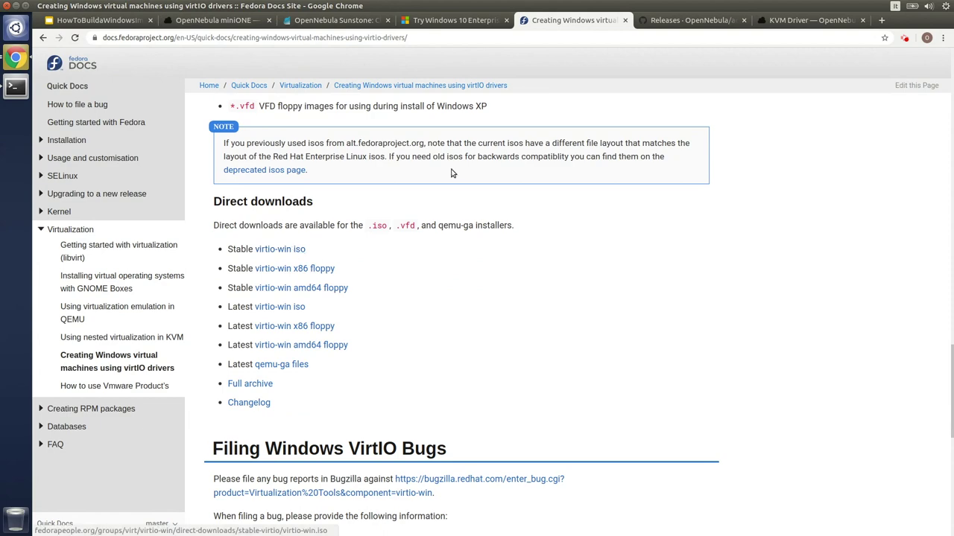
pyautogui.click(693, 20)
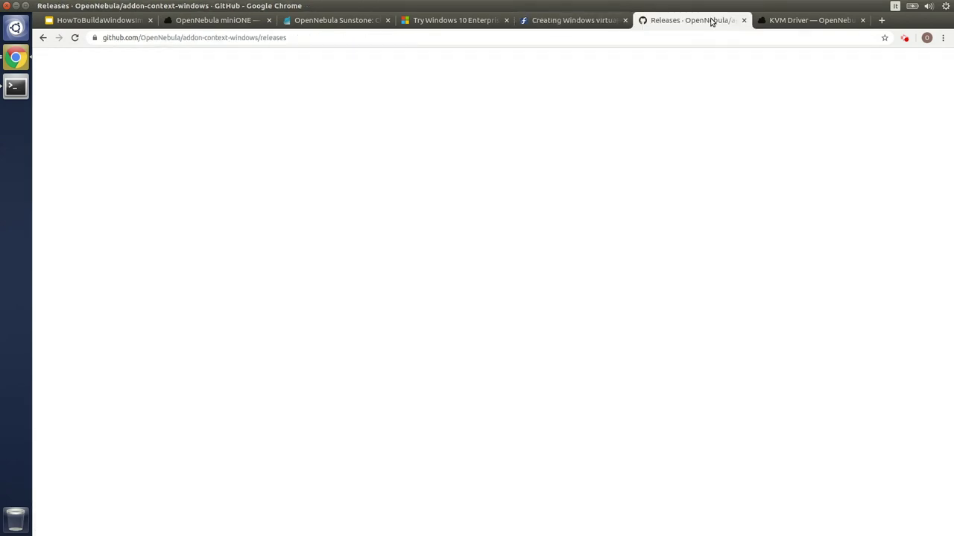
pyautogui.scroll(4, 628, 148)
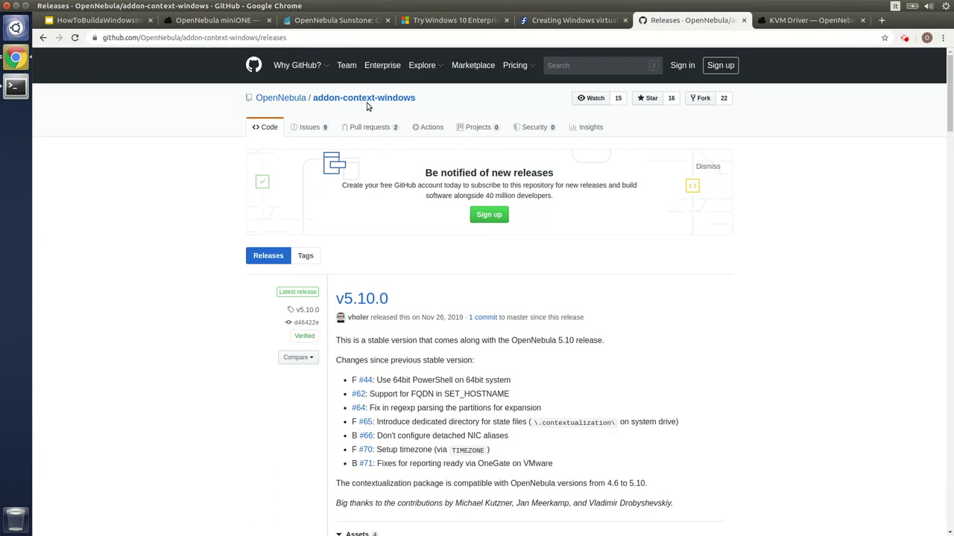
pyautogui.scroll(-3, 561, 308)
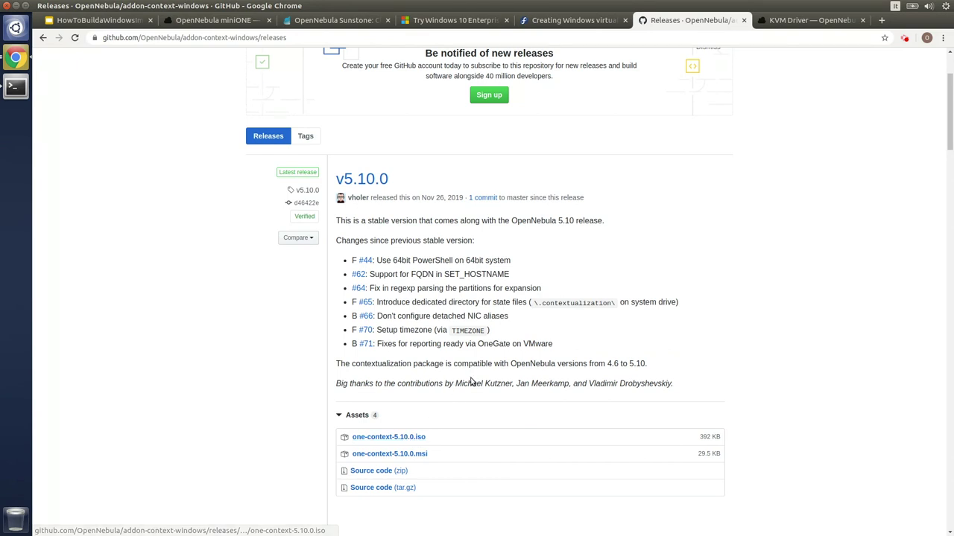
pyautogui.scroll(3, 471, 380)
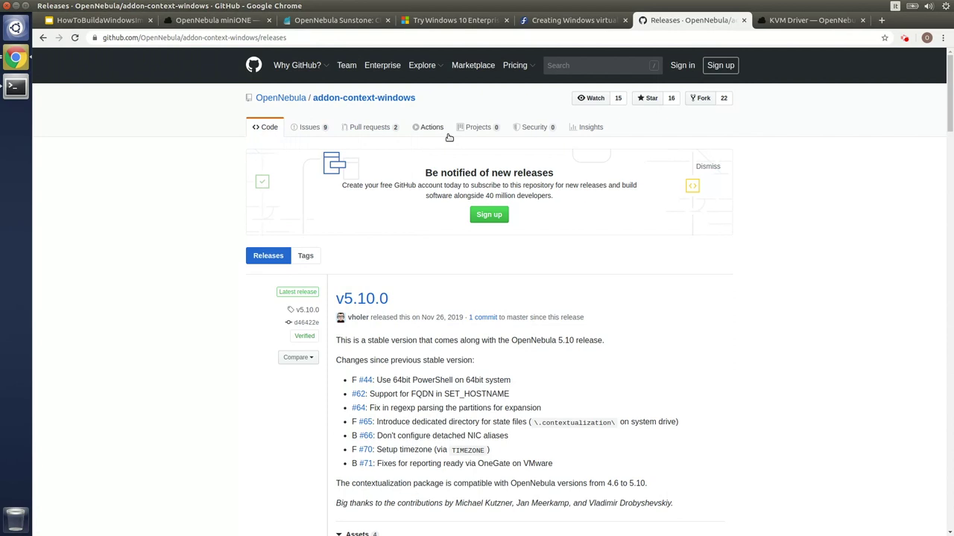
# Step: Confirm win10.iso, virtio-win.iso and one-context-5.10.0.iso in /archive/ISOS, then return to Sunstone Images
pyautogui.click(14, 87)
pyautogui.hotkey('ctrl', 'pagedown')
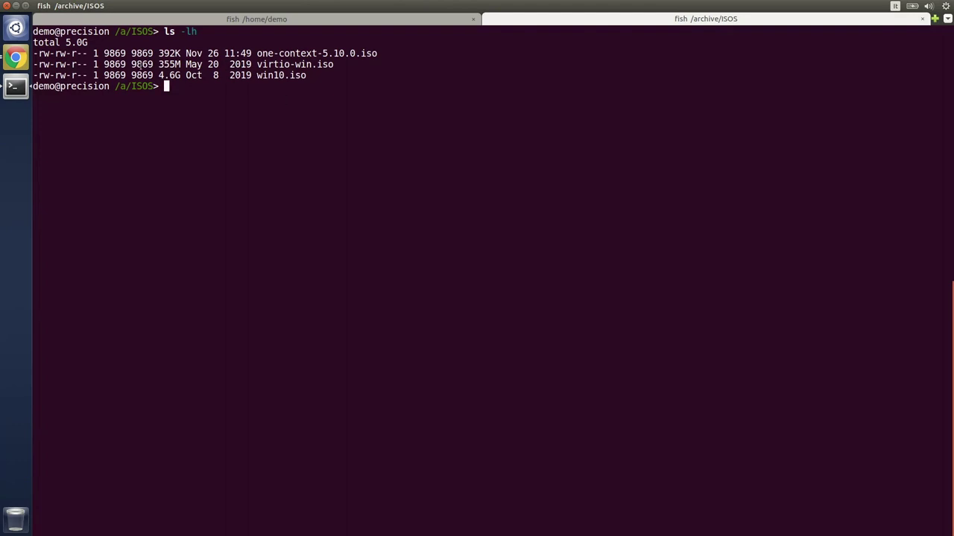
pyautogui.click(18, 63)
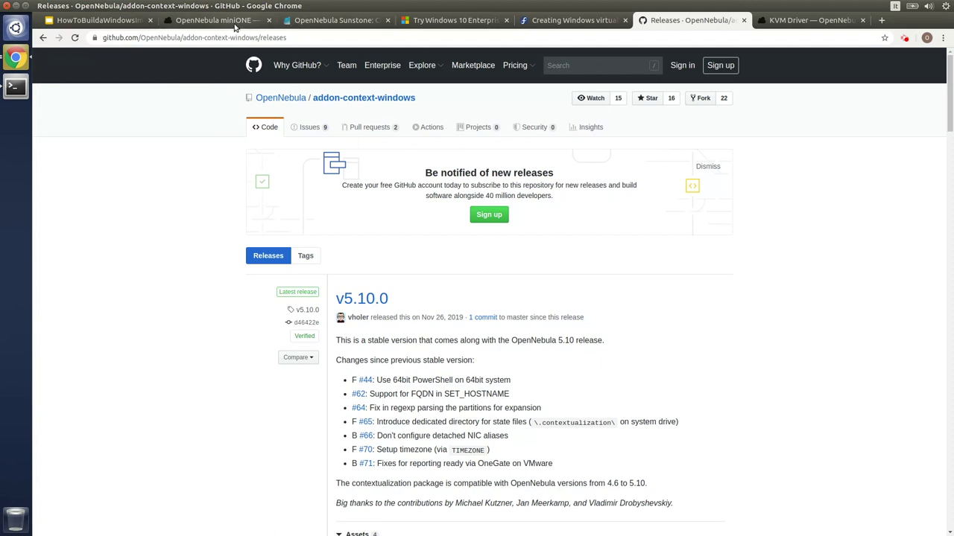
pyautogui.click(317, 21)
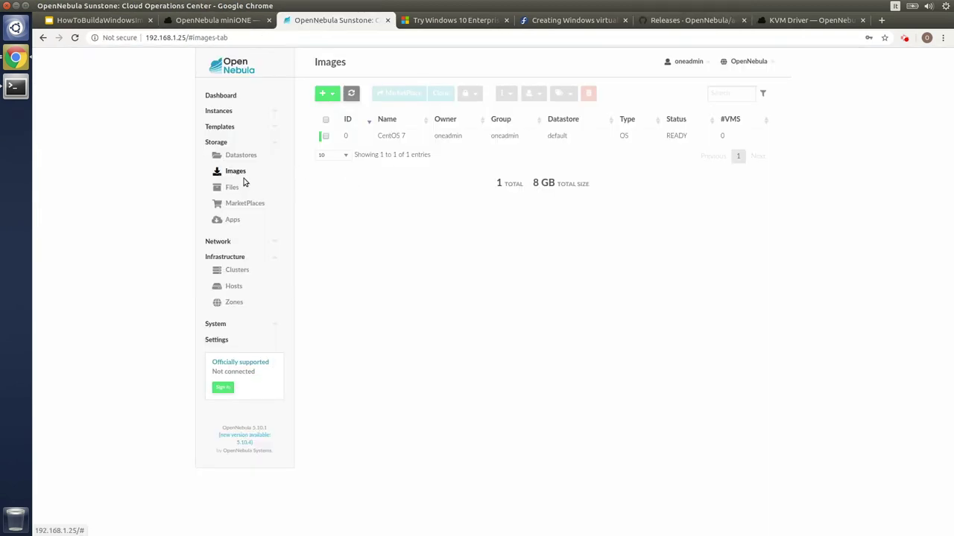
# Step: Create a Readonly CD-ROM image named 'Windows ISO' from /archive/ISOS/win10.iso
pyautogui.click(333, 95)
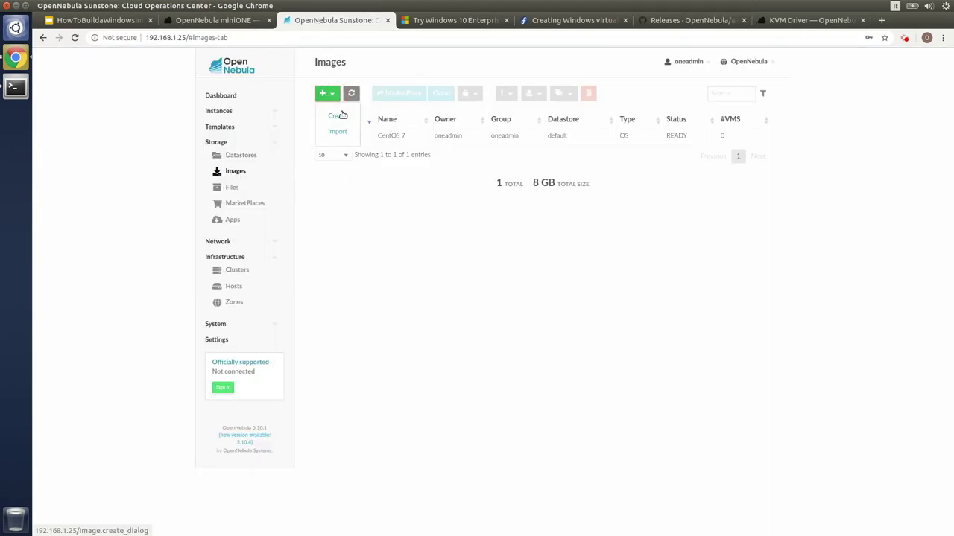
pyautogui.click(341, 117)
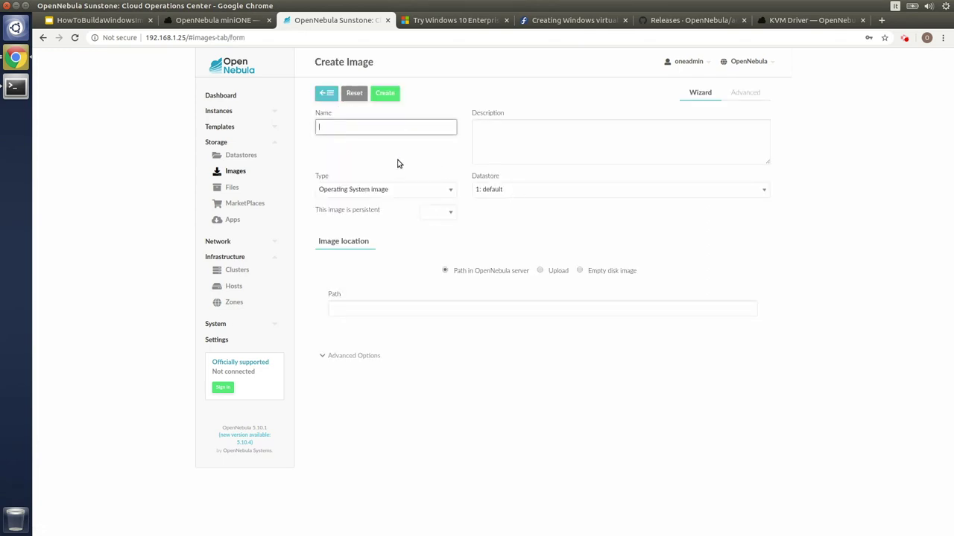
pyautogui.write('Windows ISO')
pyautogui.click(396, 189)
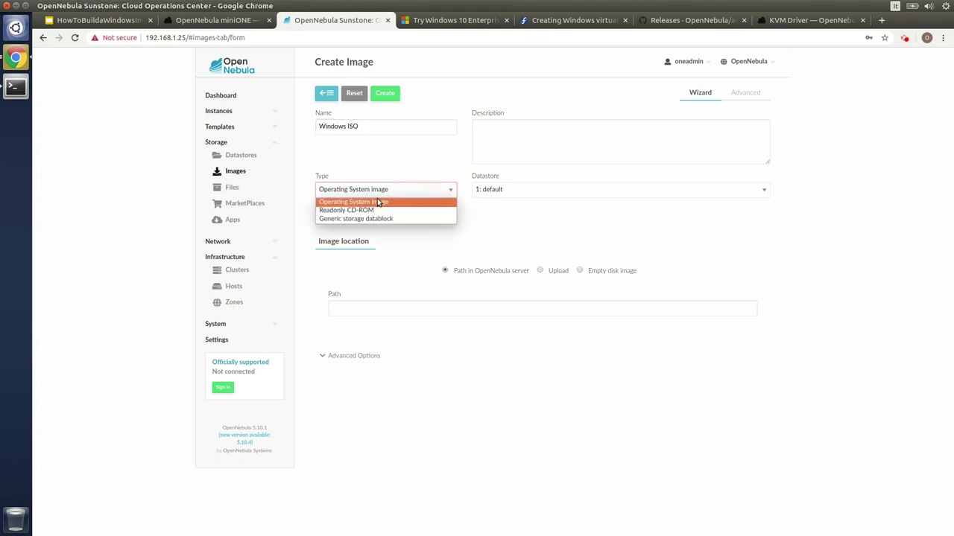
pyautogui.click(371, 210)
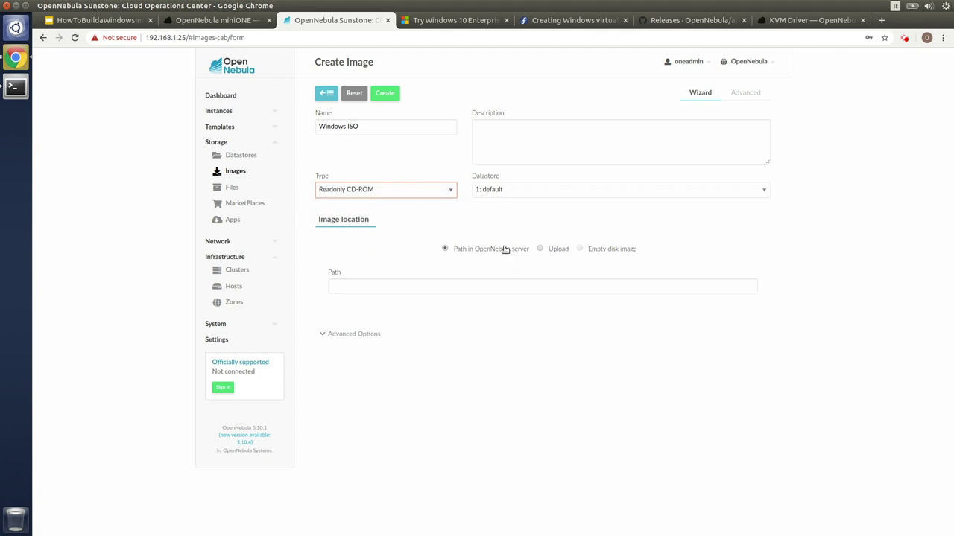
pyautogui.click(430, 284)
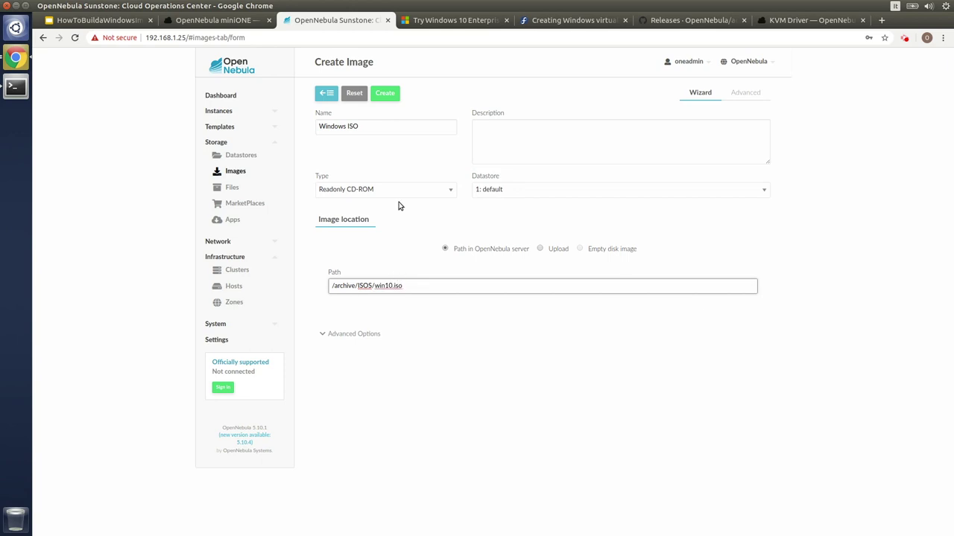
pyautogui.click(386, 95)
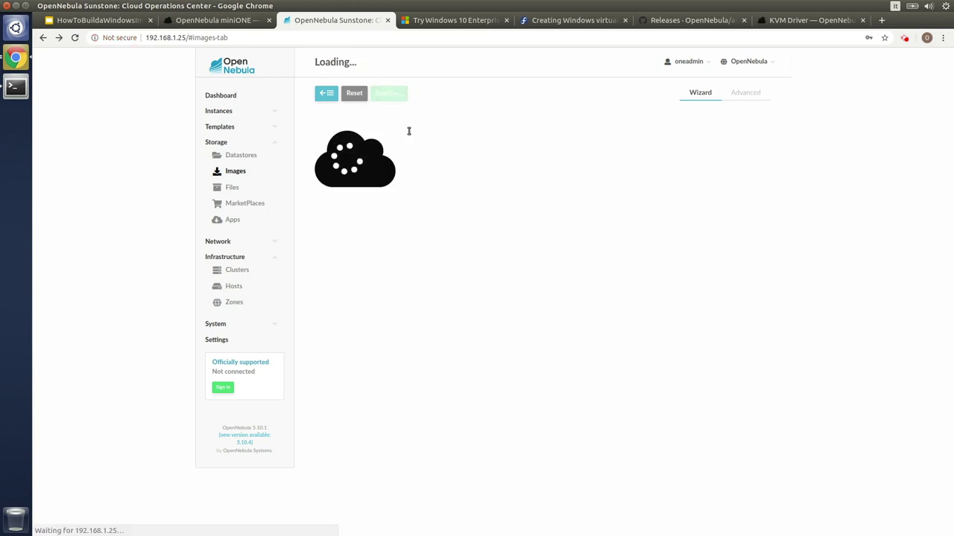
pyautogui.click(333, 101)
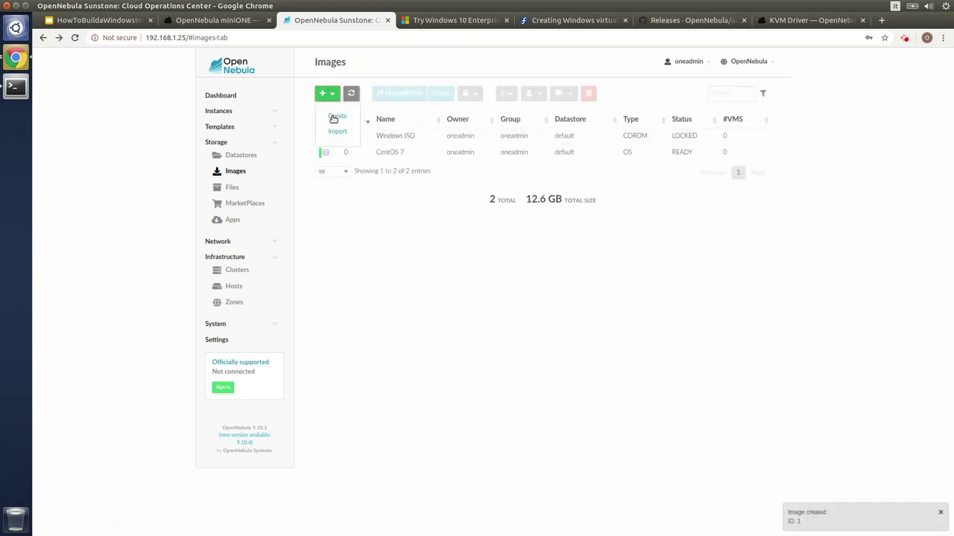
pyautogui.click(334, 119)
# Step: Create a Readonly CD-ROM image named 'Virtio Drivers ISO' from its /archive/ISOS/ file
pyautogui.write('Virtio Drivers ISO')
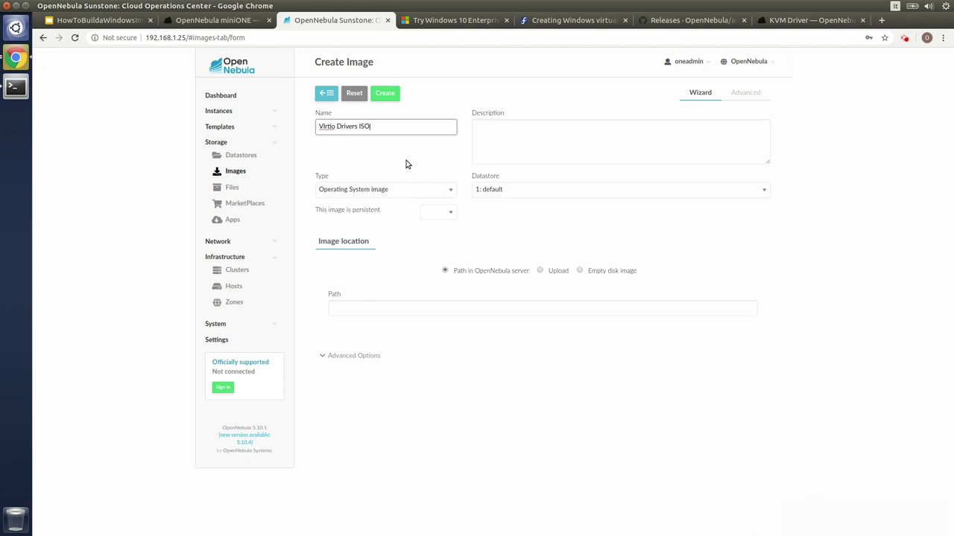
pyautogui.click(395, 189)
pyautogui.click(396, 208)
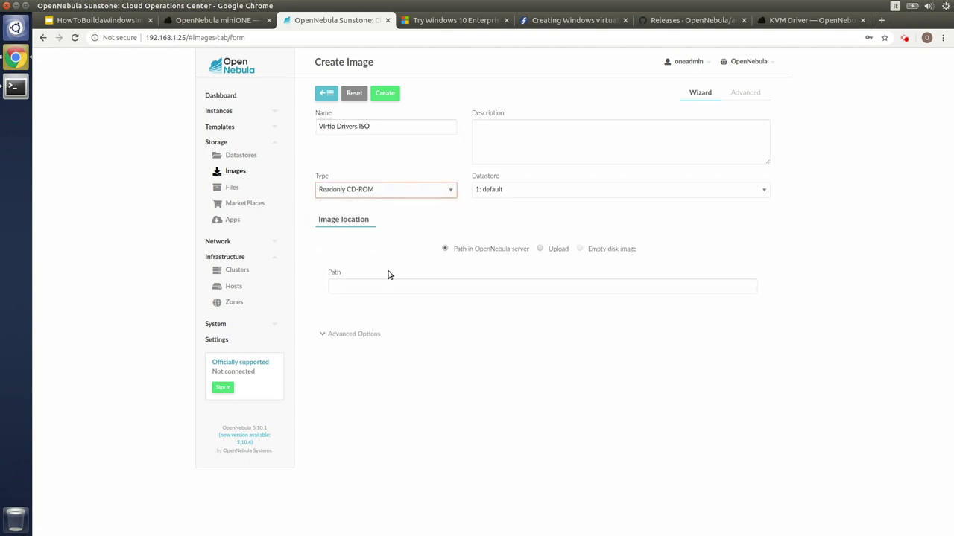
pyautogui.click(400, 285)
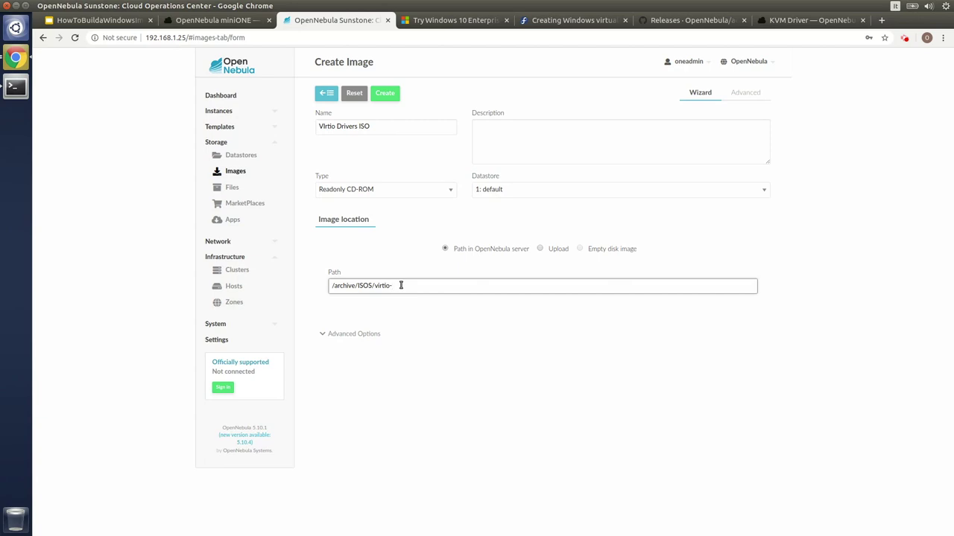
pyautogui.click(385, 92)
# Step: Create a Readonly CD-ROM image 'ONE Context ISO' from /archive/ISOS/one-context-5.10.0.iso, copying the name from the terminal
pyautogui.click(331, 95)
pyautogui.click(337, 117)
pyautogui.write('ONE Context')
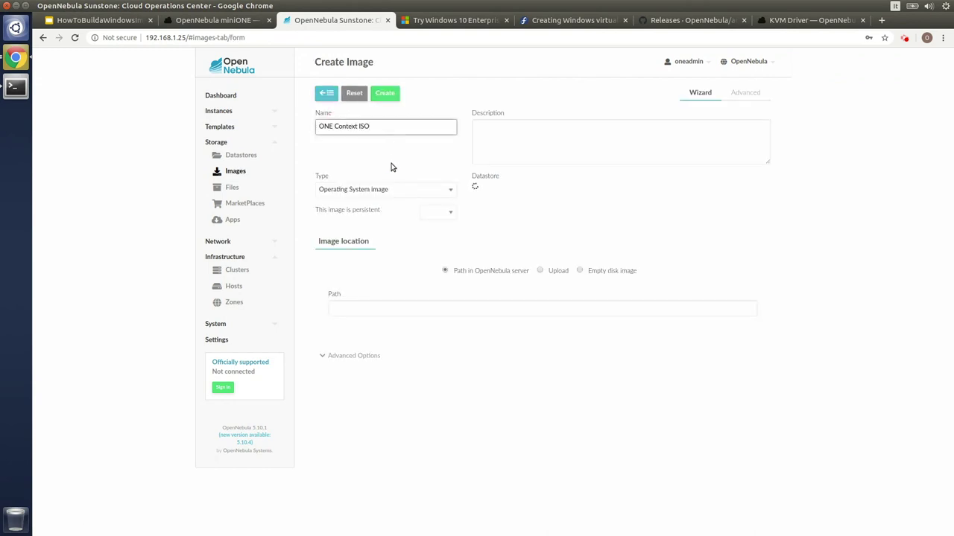
pyautogui.click(389, 188)
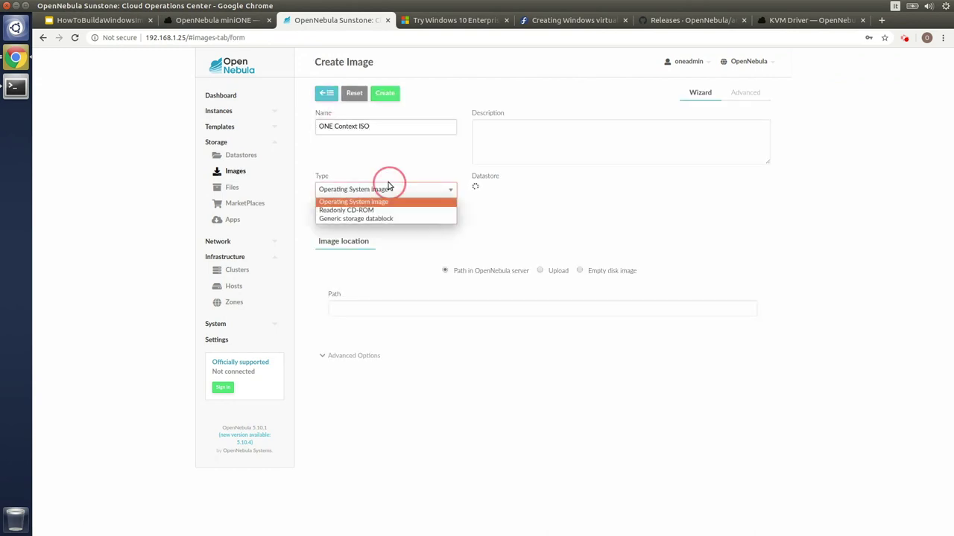
pyautogui.click(377, 209)
pyautogui.click(382, 288)
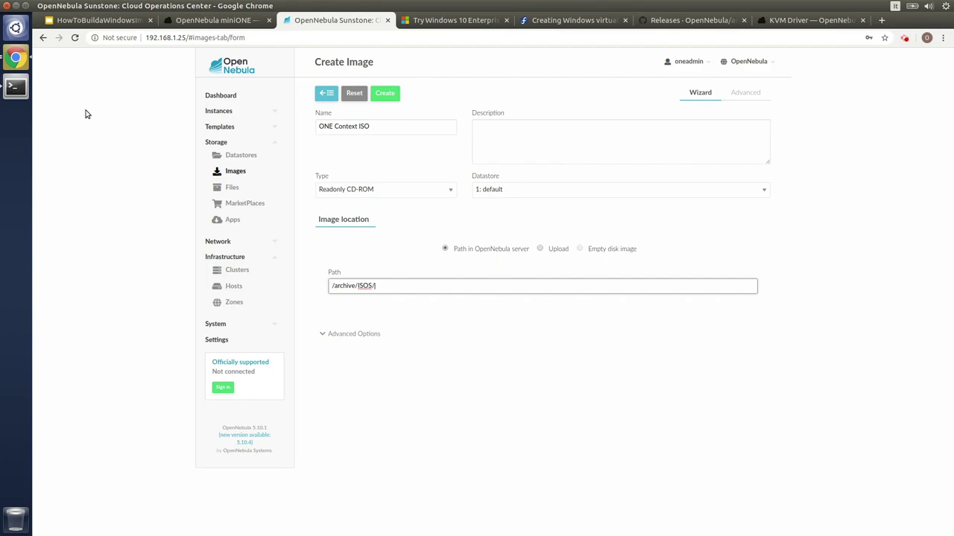
pyautogui.click(17, 88)
pyautogui.doubleClick(348, 53)
pyautogui.hotkey('ctrl', 'c')
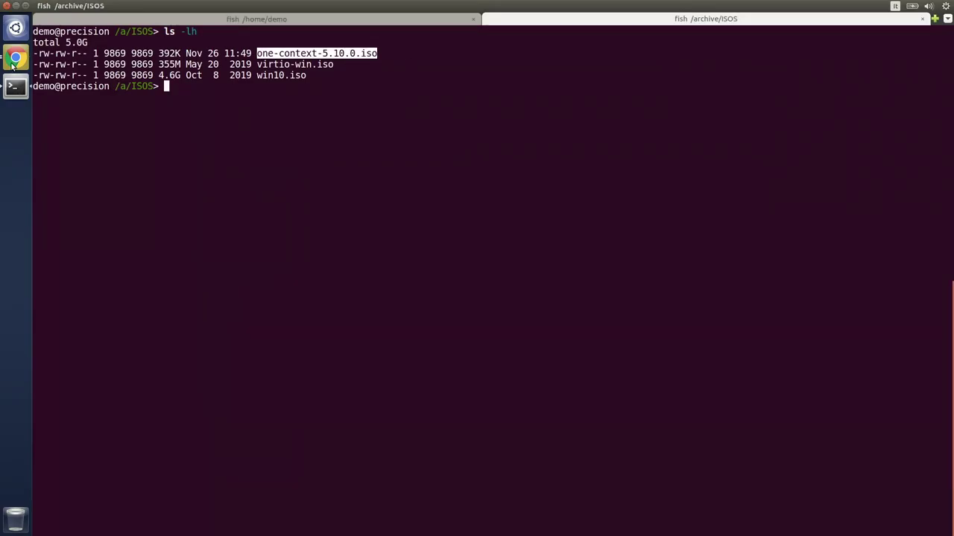
pyautogui.click(15, 59)
pyautogui.hotkey('ctrl', 'v')
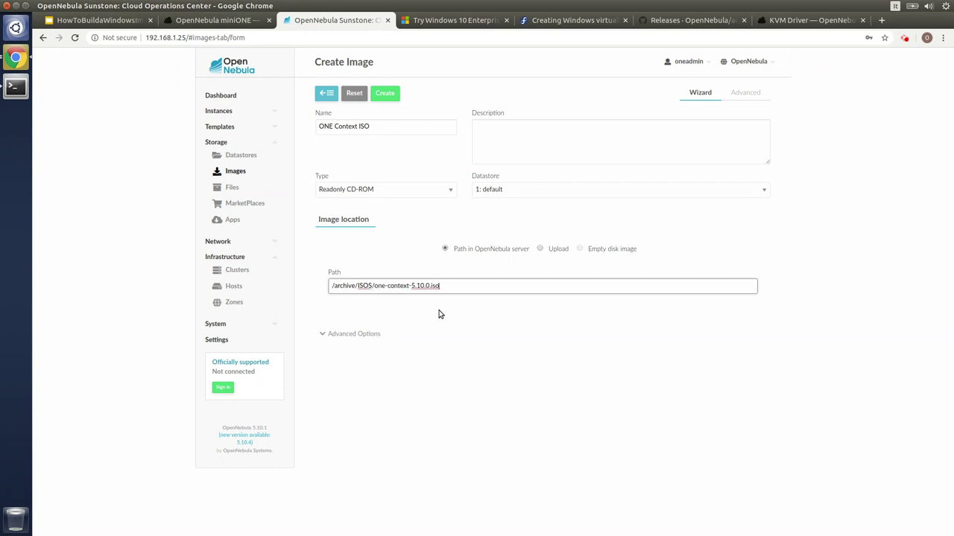
pyautogui.click(385, 94)
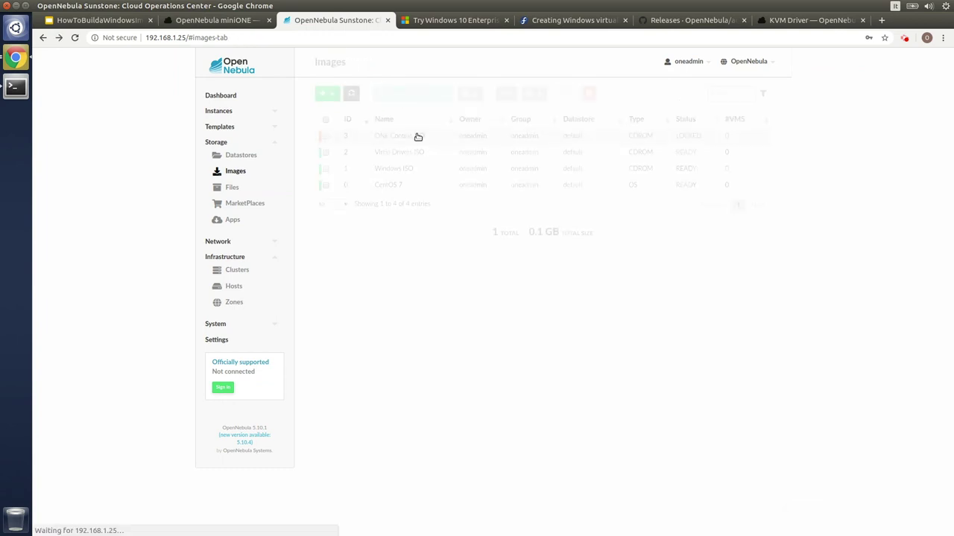
pyautogui.click(328, 94)
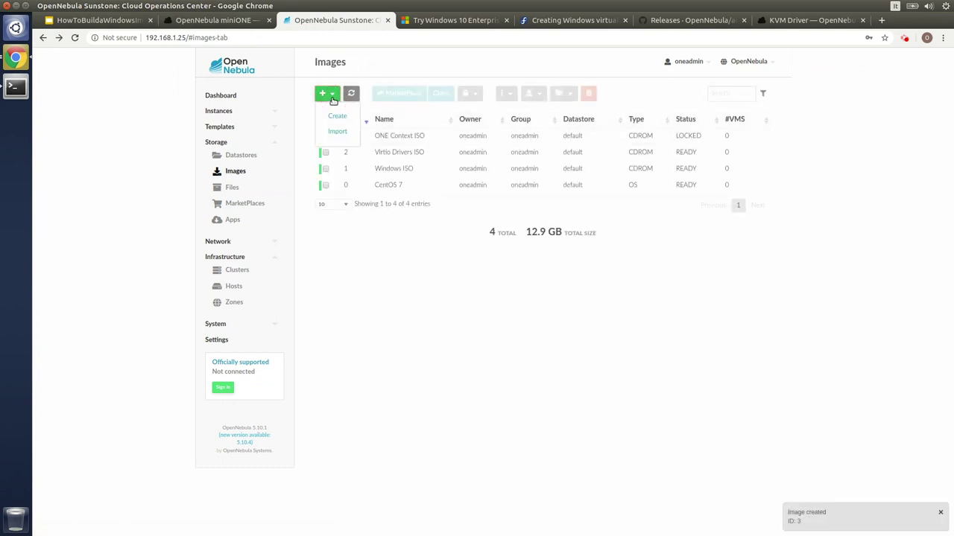
# Step: Create 'Windows 10' as a persistent, empty 45 GB generic storage datablock image
pyautogui.click(339, 118)
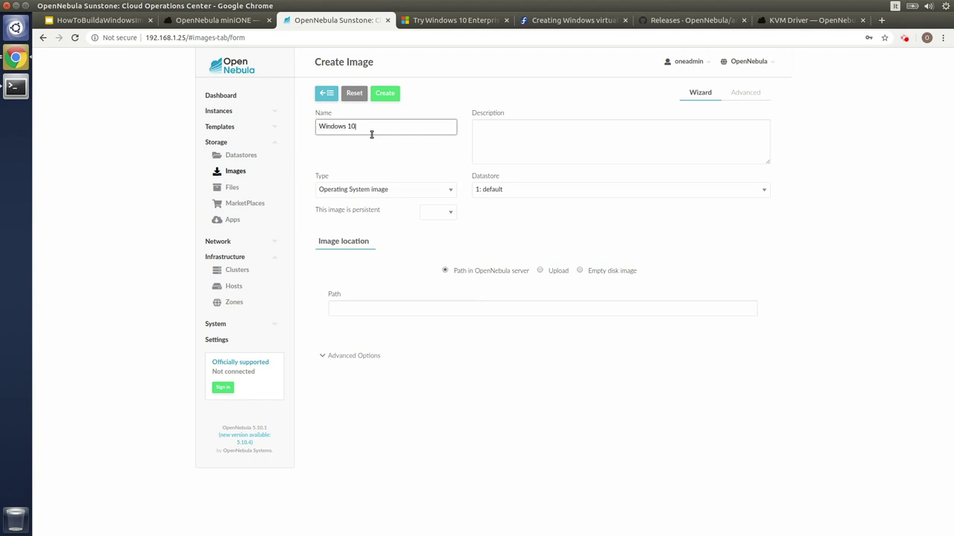
pyautogui.click(386, 190)
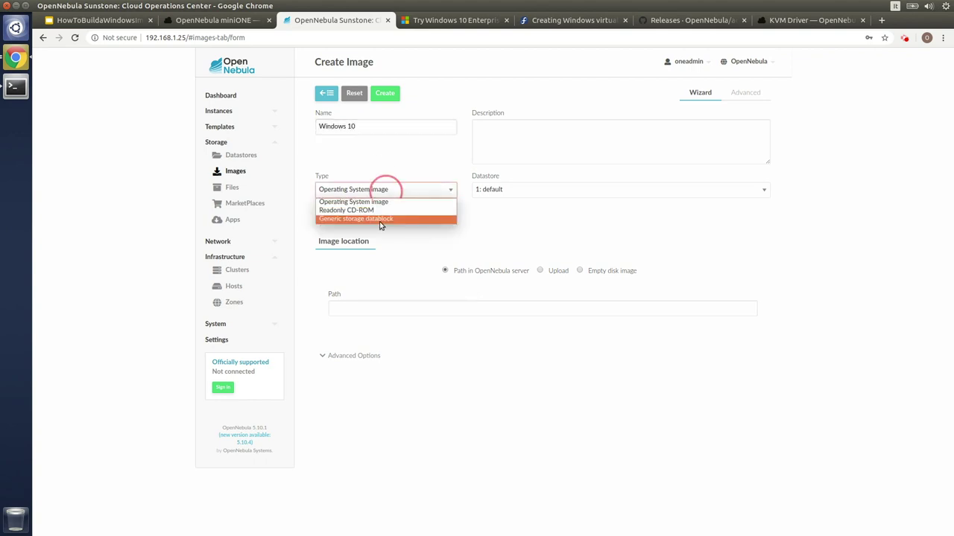
pyautogui.click(380, 219)
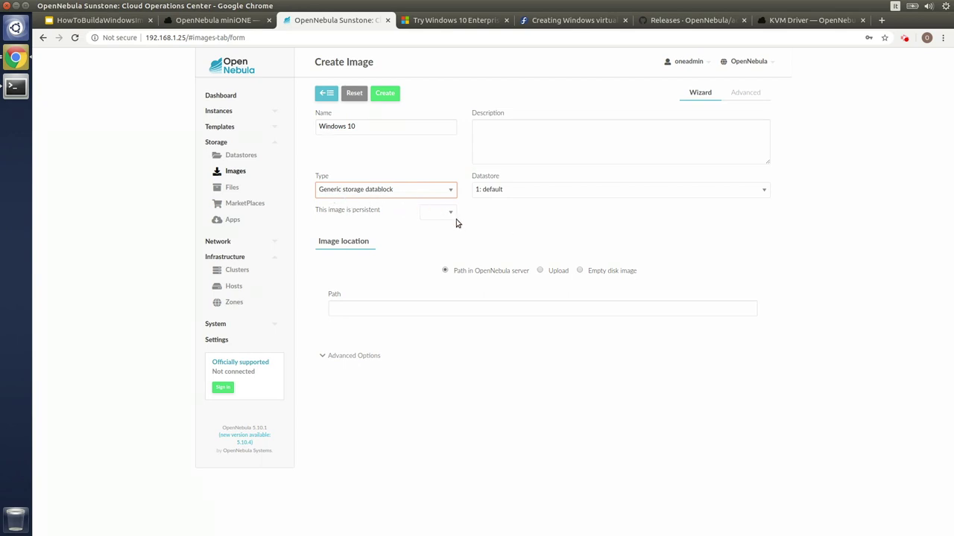
pyautogui.click(580, 271)
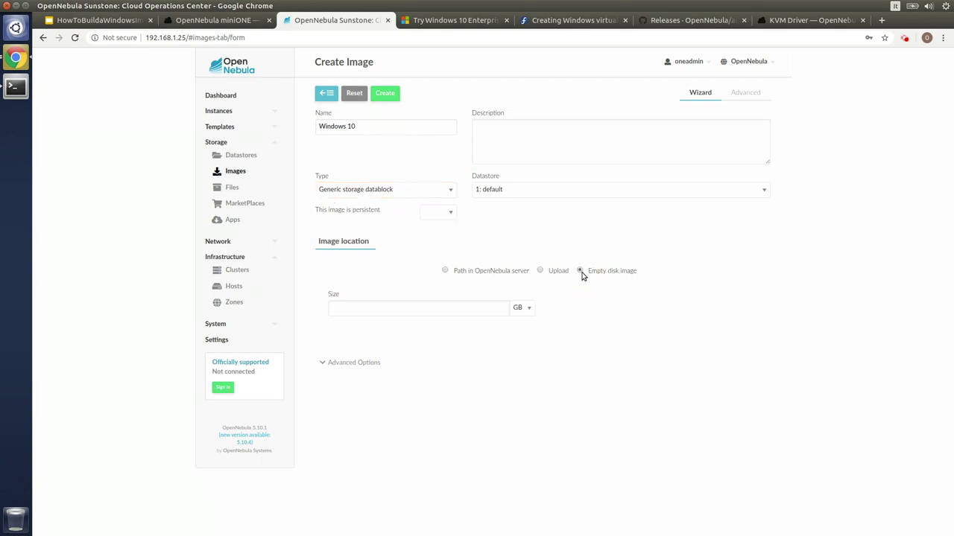
pyautogui.click(473, 303)
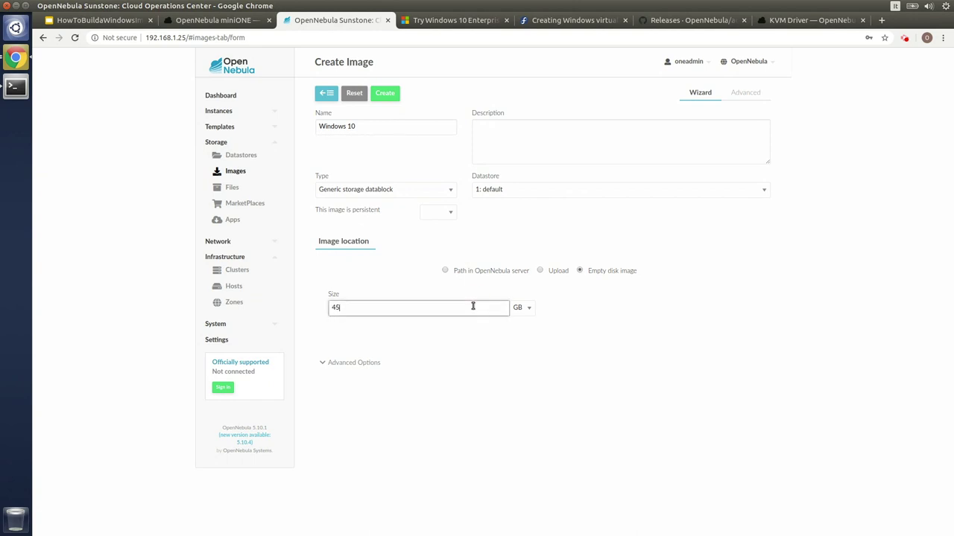
pyautogui.click(447, 342)
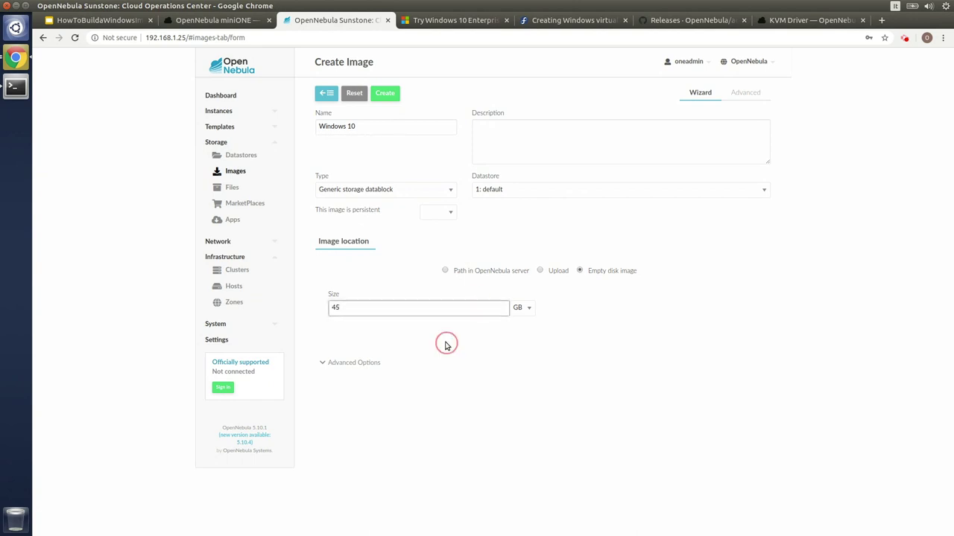
pyautogui.click(447, 213)
pyautogui.click(433, 231)
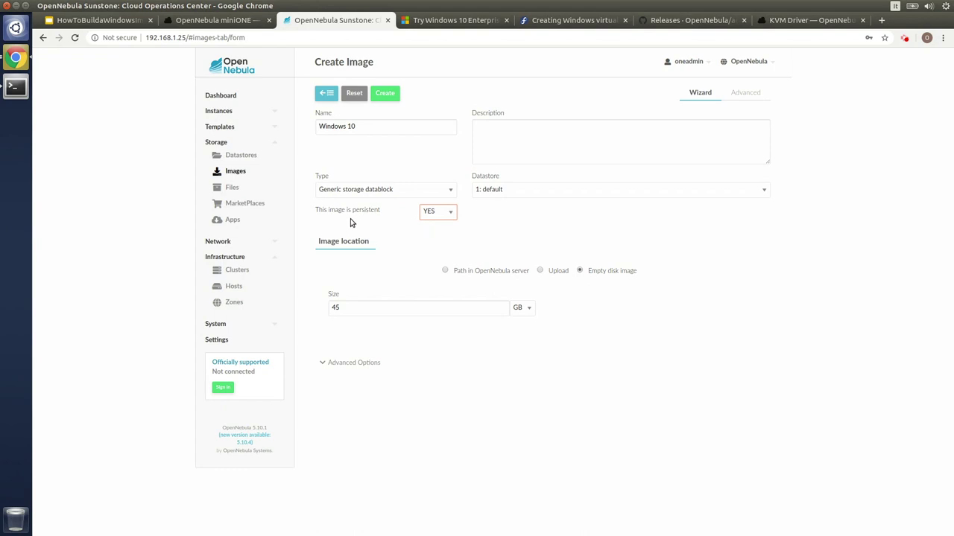
pyautogui.click(407, 230)
pyautogui.click(384, 95)
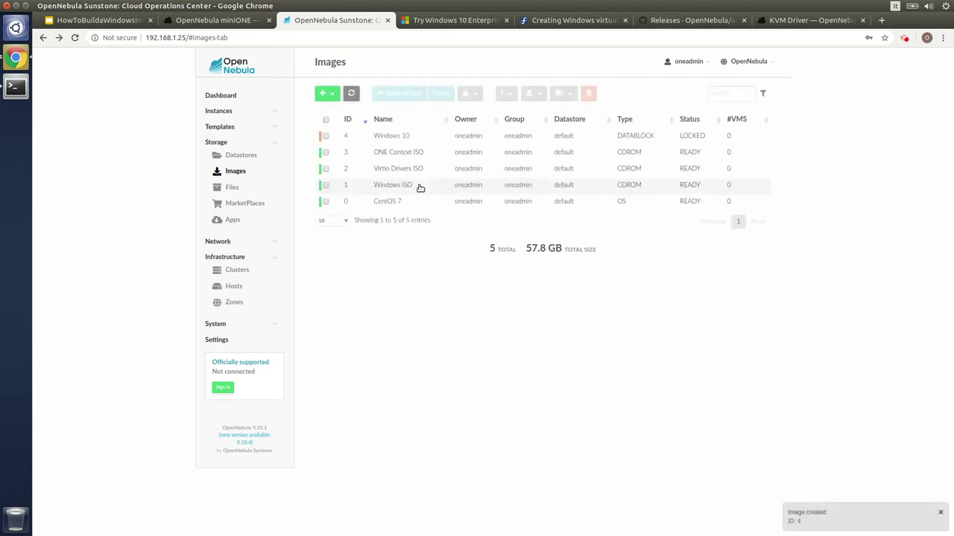
# Step: Refresh the Images list and start a new VM template under Templates > VMs
pyautogui.click(351, 93)
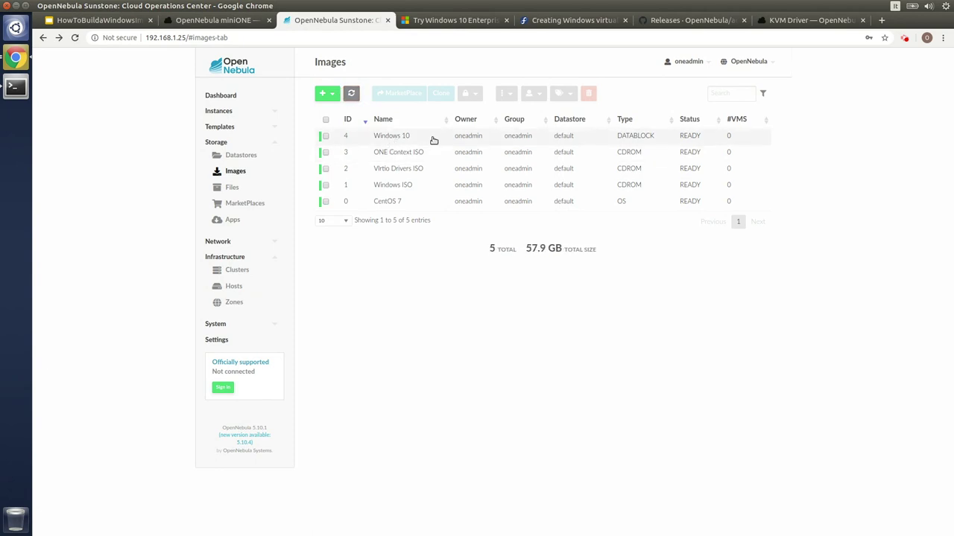
pyautogui.click(220, 126)
pyautogui.click(231, 139)
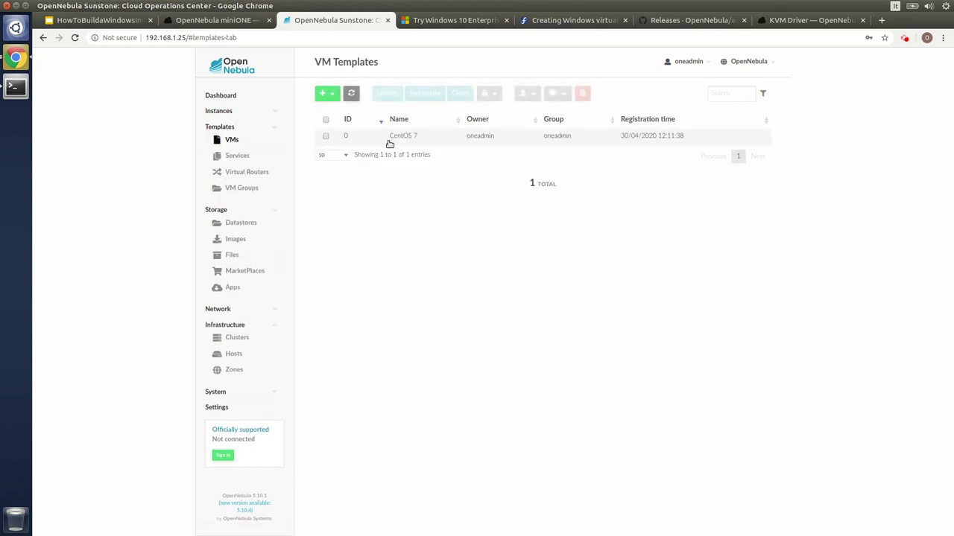
pyautogui.click(325, 93)
pyautogui.click(335, 117)
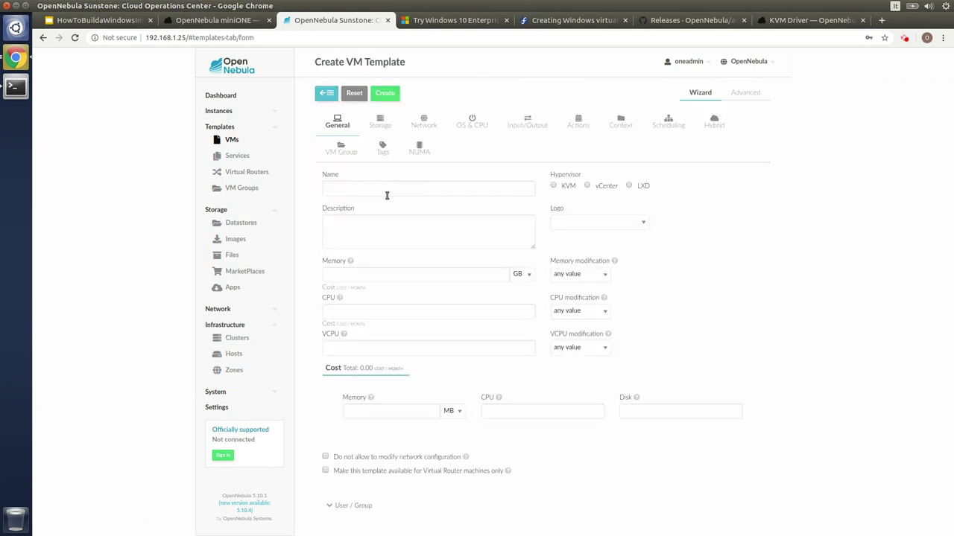
# Step: Name the template 'Windows 10' with 16 GB memory, 4 CPU and 4 VCPU
pyautogui.click(382, 190)
pyautogui.write('Windows 10')
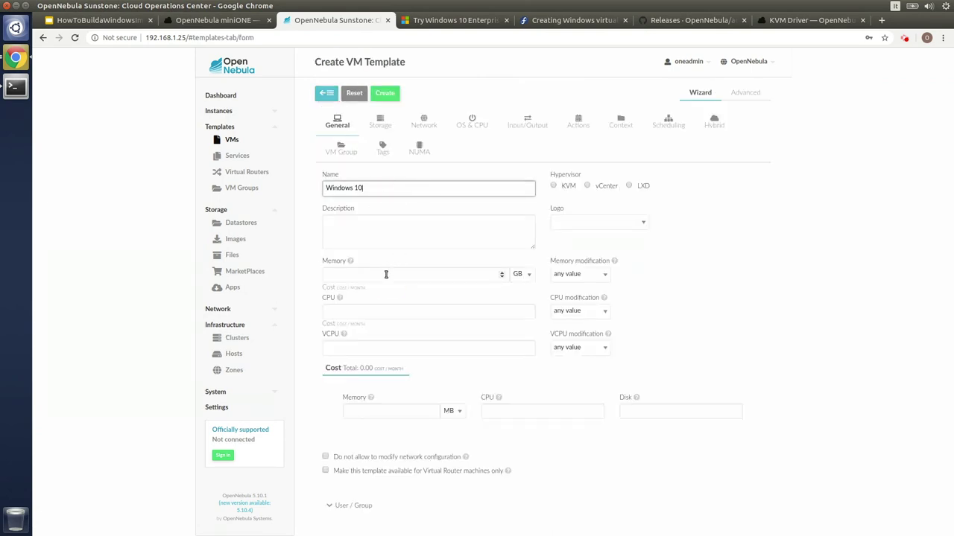
pyautogui.click(386, 274)
pyautogui.write('16')
pyautogui.click(371, 313)
pyautogui.write('4')
pyautogui.click(409, 344)
pyautogui.write('4')
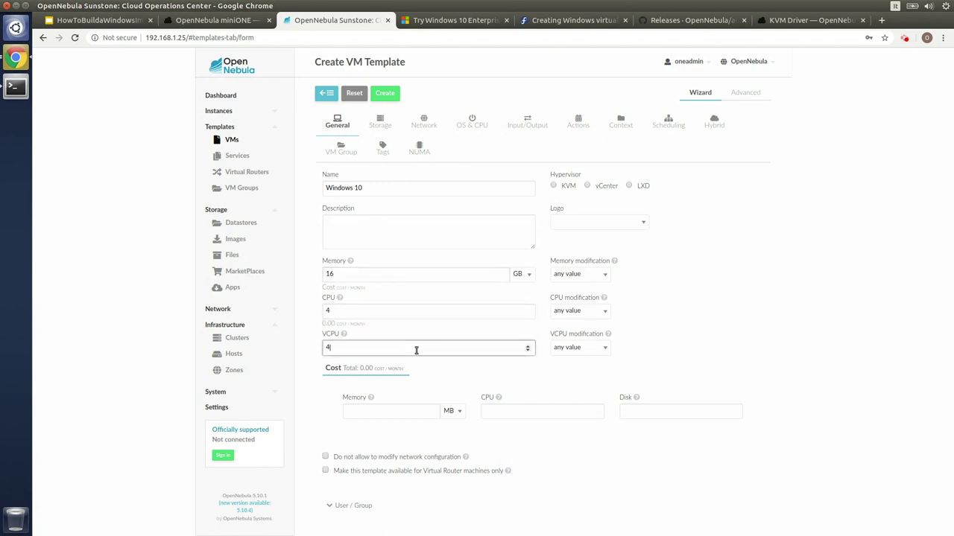
# Step: Attach the Windows ISO, Virtio Drivers ISO, ONE Context ISO and Windows 10 disks, with Windows 10 on Virtio bus
pyautogui.click(386, 123)
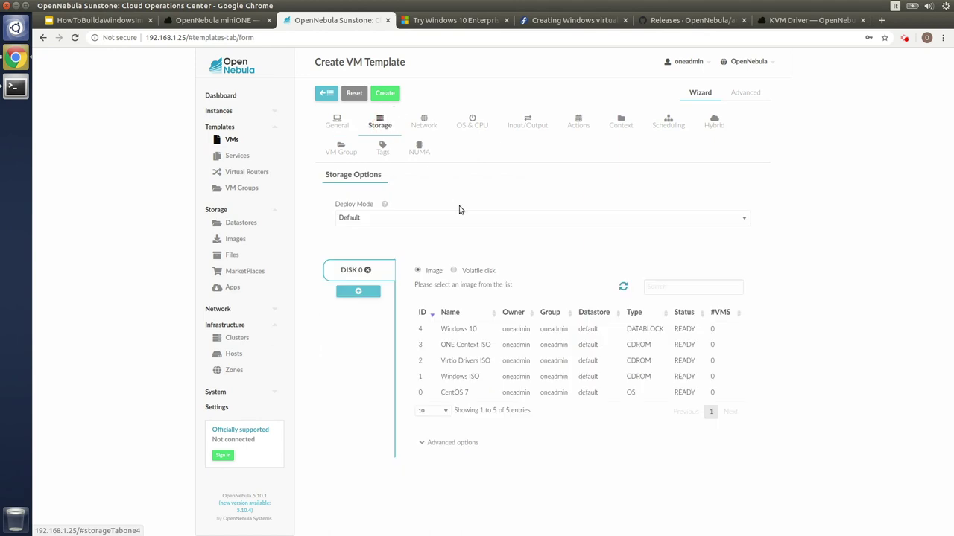
pyautogui.click(470, 380)
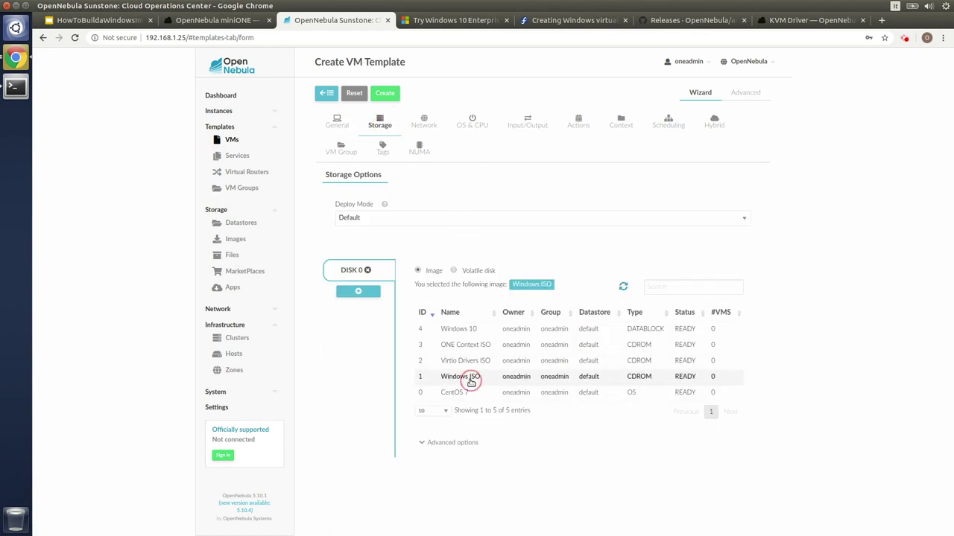
pyautogui.click(365, 292)
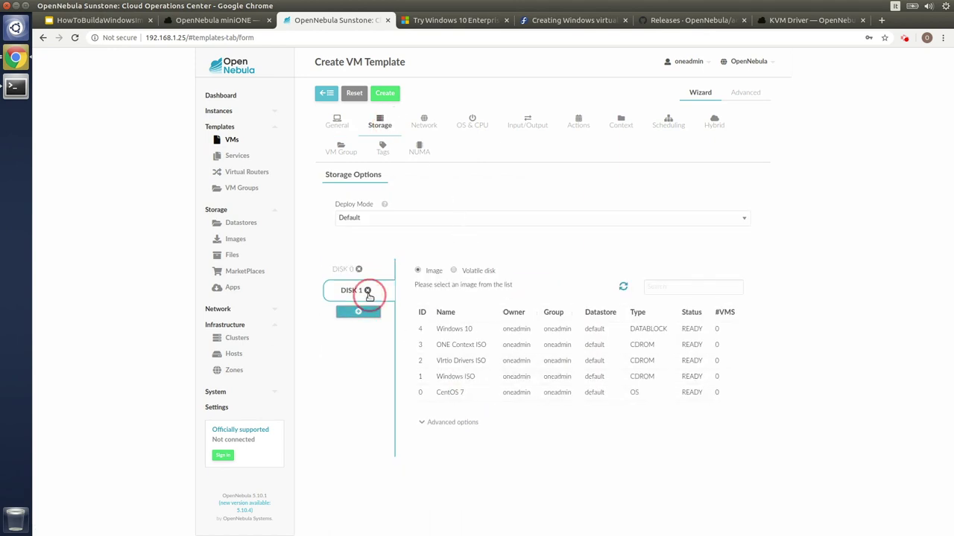
pyautogui.click(462, 365)
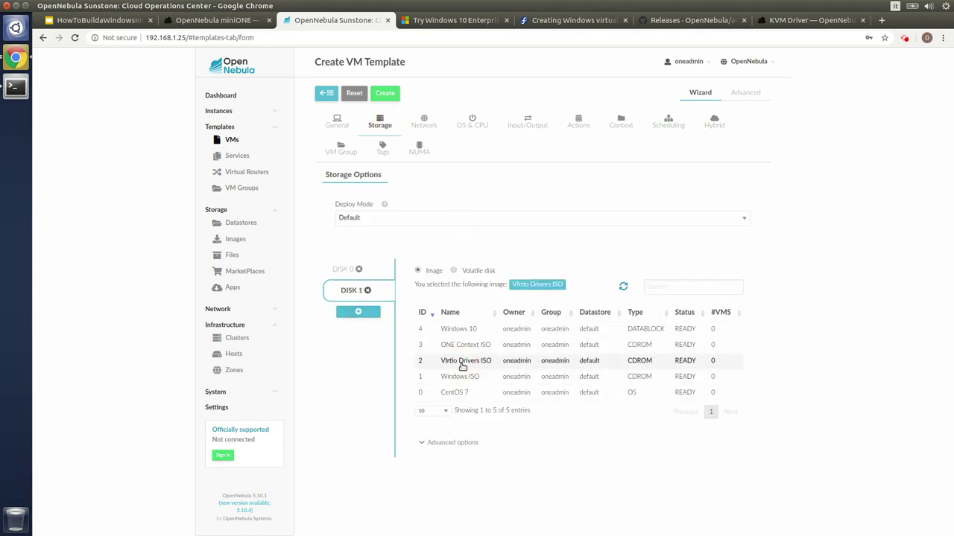
pyautogui.click(366, 313)
pyautogui.click(468, 348)
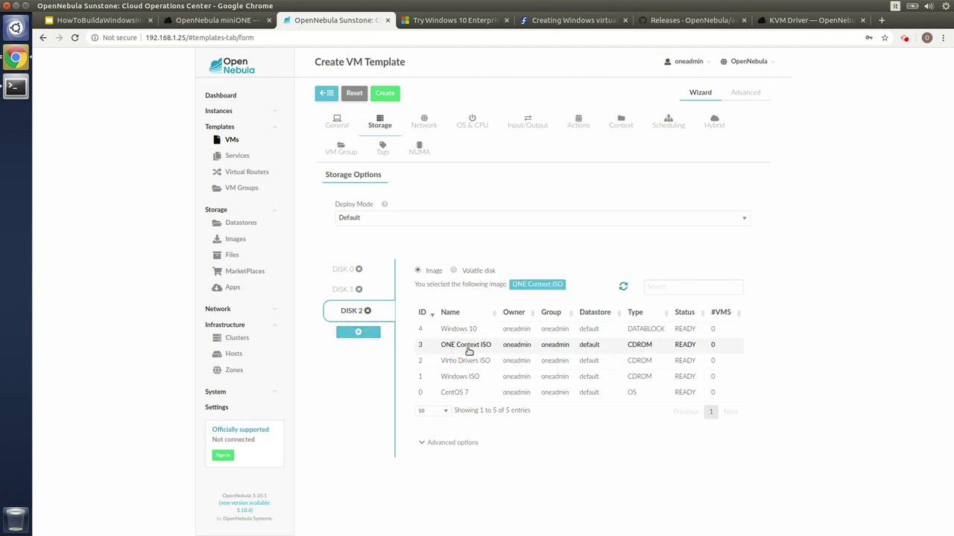
pyautogui.click(366, 330)
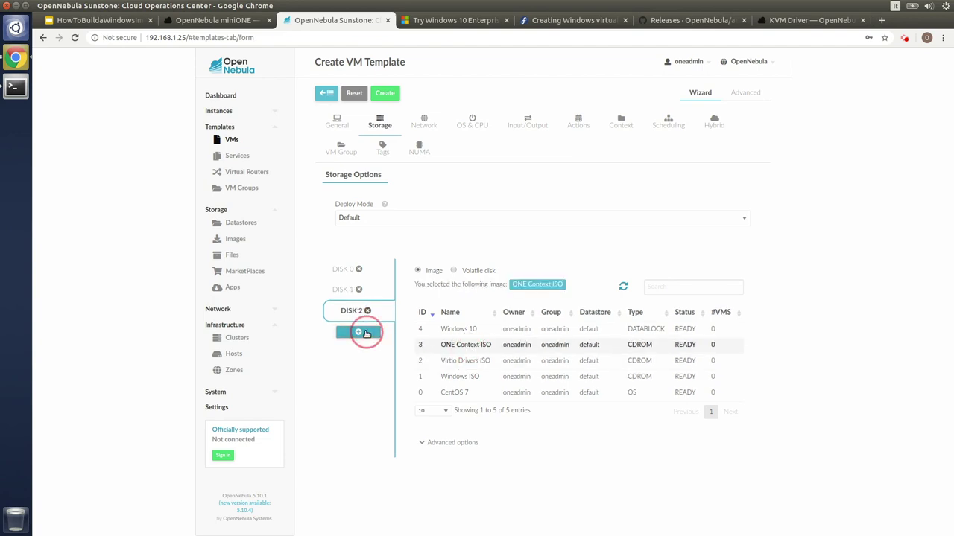
pyautogui.click(452, 333)
pyautogui.click(511, 442)
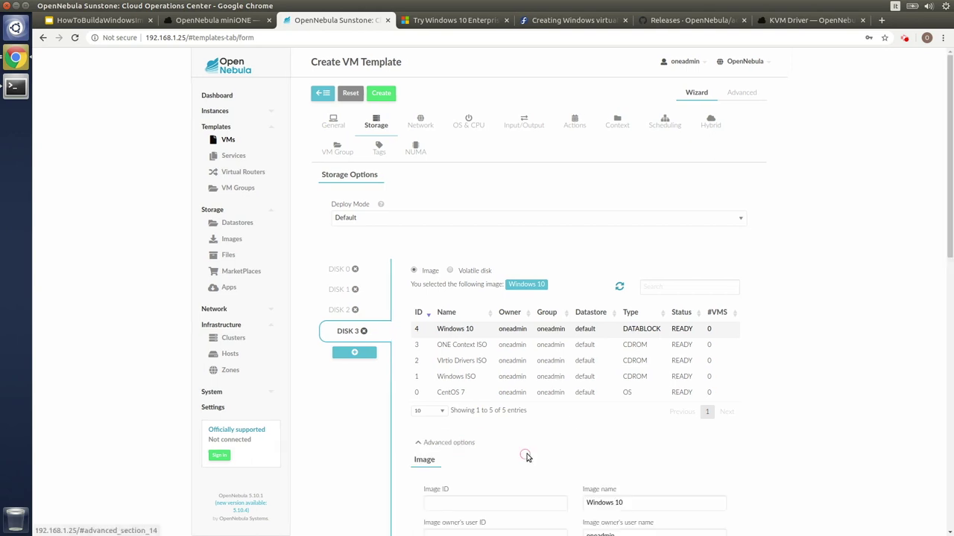
pyautogui.scroll(-5, 526, 456)
pyautogui.click(487, 429)
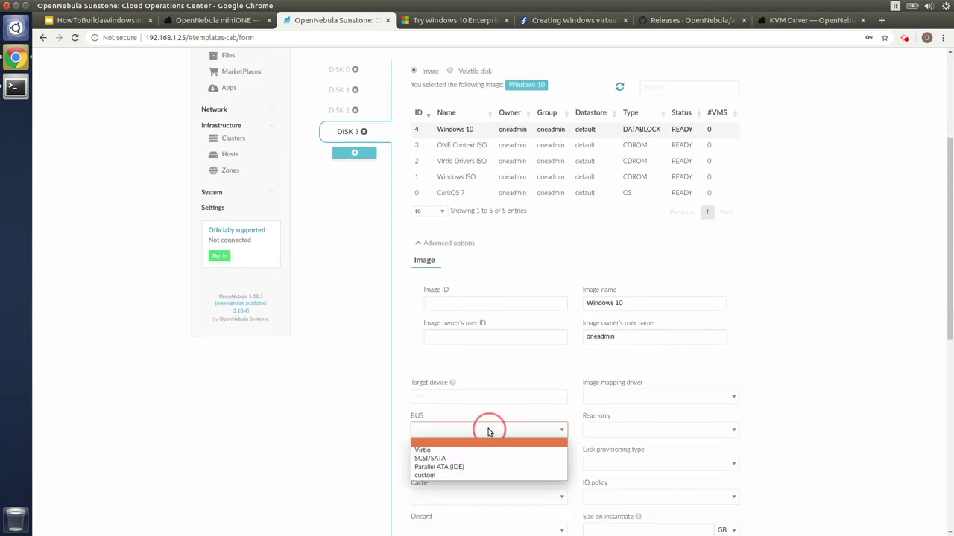
pyautogui.click(465, 451)
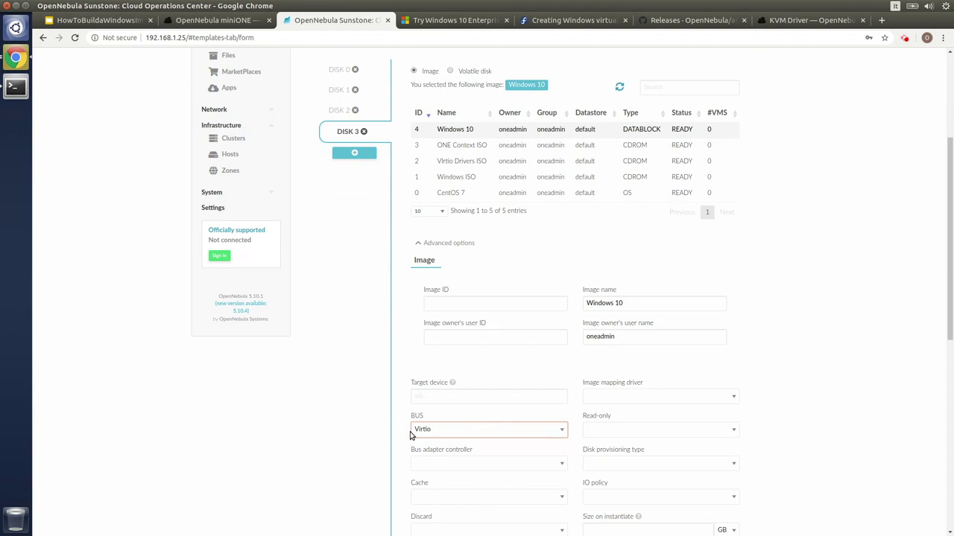
pyautogui.scroll(5, 355, 434)
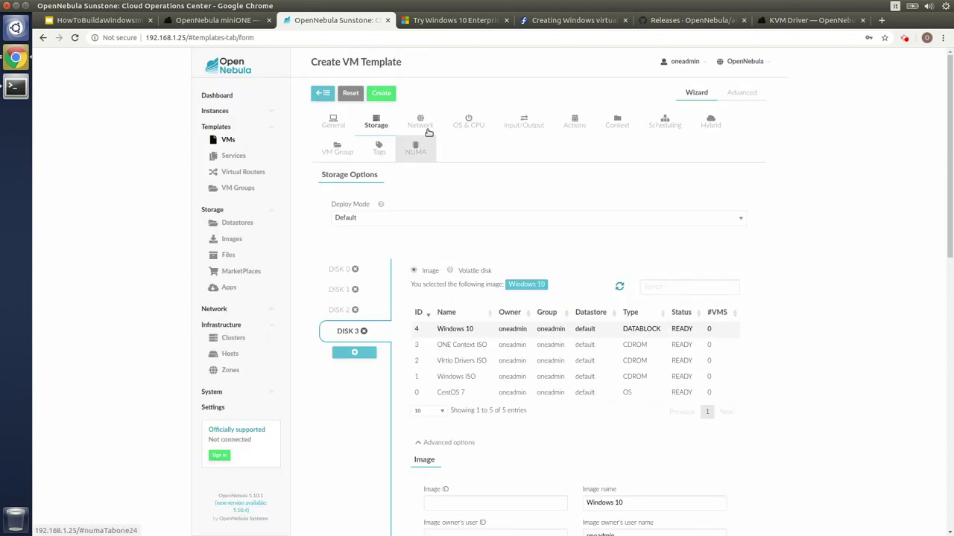
# Step: Connect NIC 0 to the vnet network and set its hardware model to virtio
pyautogui.click(421, 124)
pyautogui.click(488, 383)
pyautogui.click(483, 467)
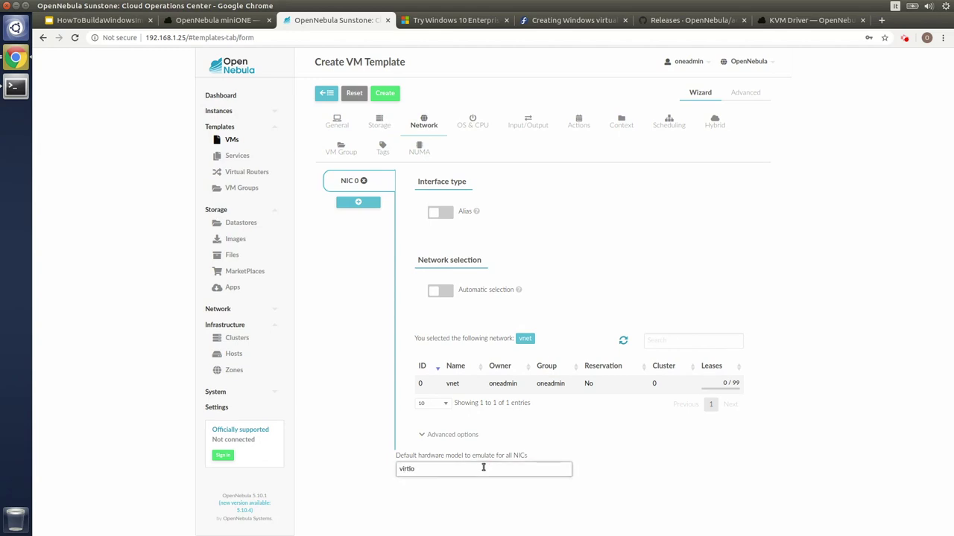
# Step: Confirm the virtio NIC model and make the Windows ISO disk0 the boot device
pyautogui.press('Tab')
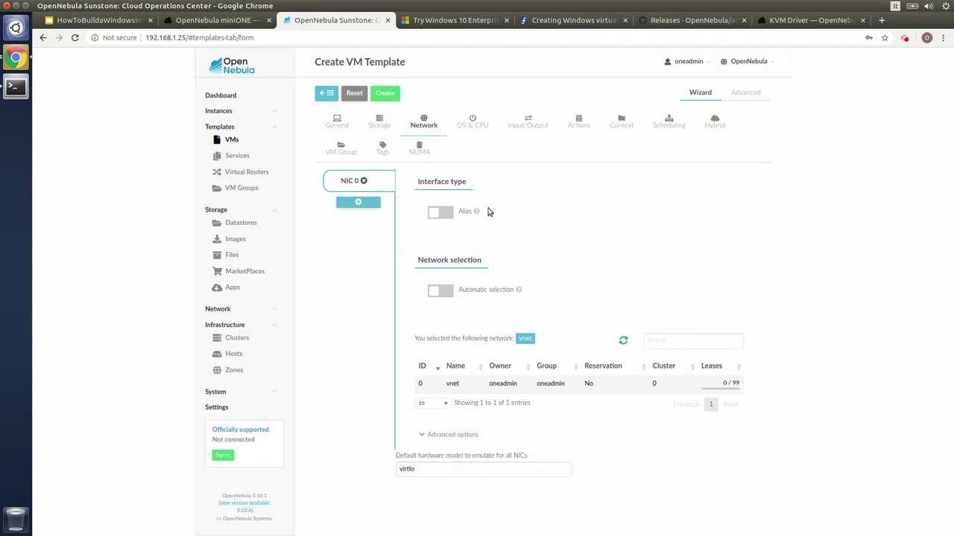
pyautogui.click(478, 130)
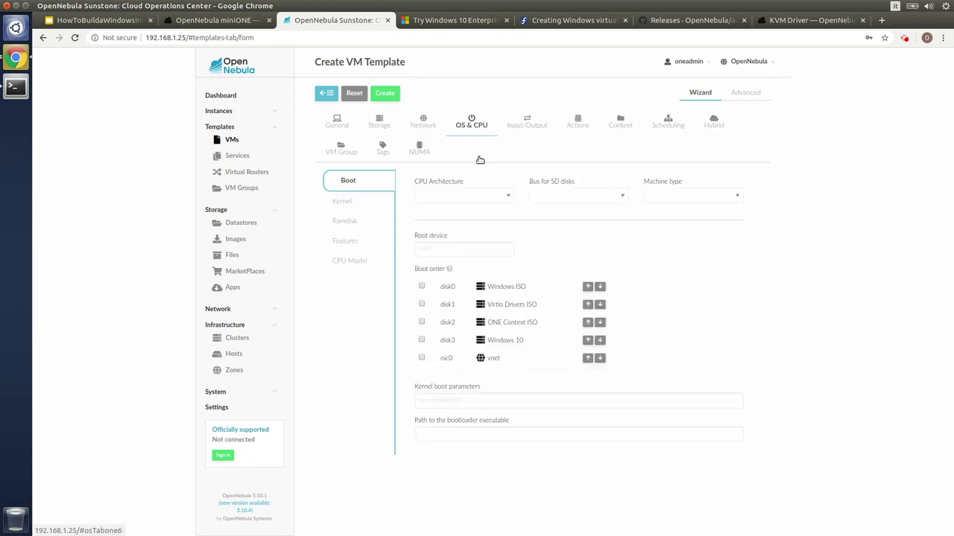
pyautogui.click(422, 286)
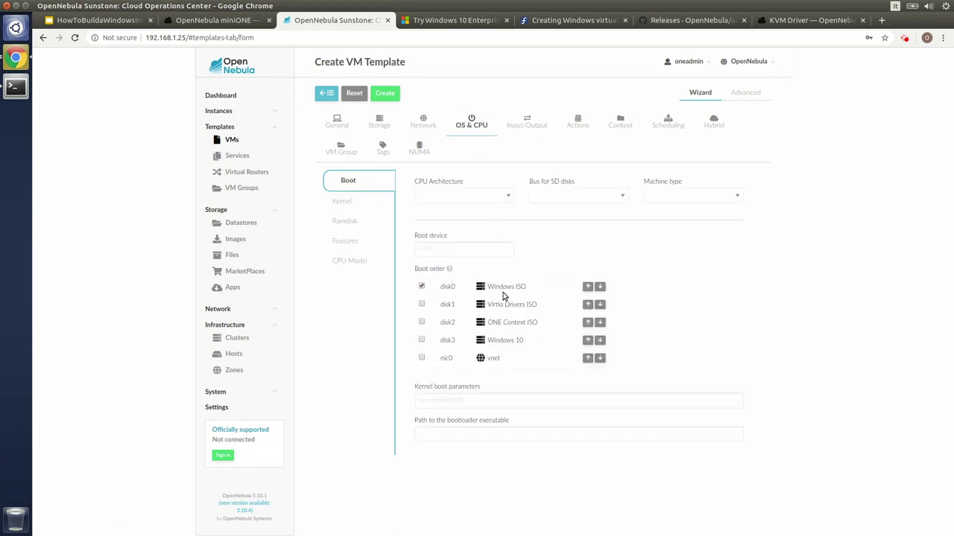
# Step: Add a Tablet input on USB bus and create the Windows 10 template
pyautogui.click(530, 125)
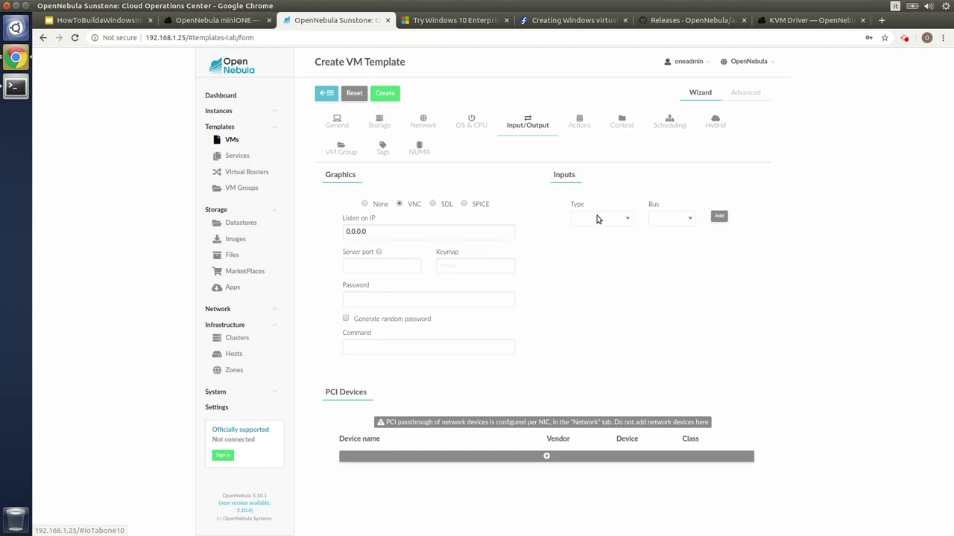
pyautogui.click(596, 219)
pyautogui.click(607, 248)
pyautogui.click(669, 218)
pyautogui.click(671, 235)
pyautogui.click(719, 216)
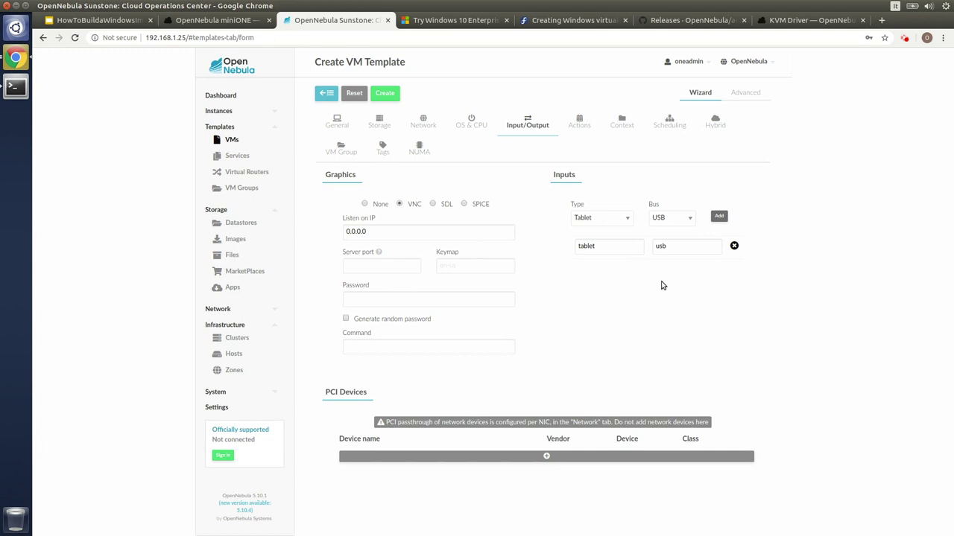
pyautogui.click(386, 93)
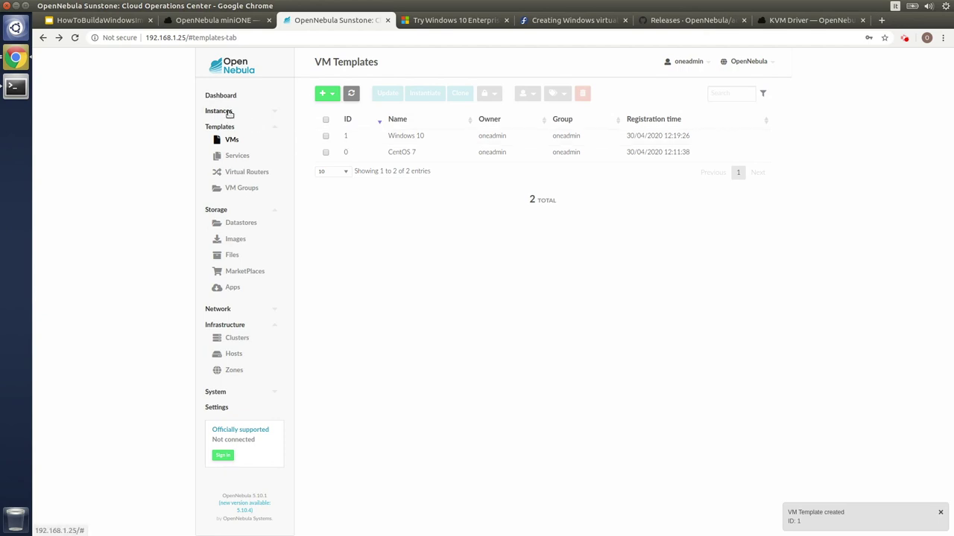
# Step: Create a new VM from the Windows 10 template under Instances > VMs
pyautogui.click(228, 113)
pyautogui.click(232, 127)
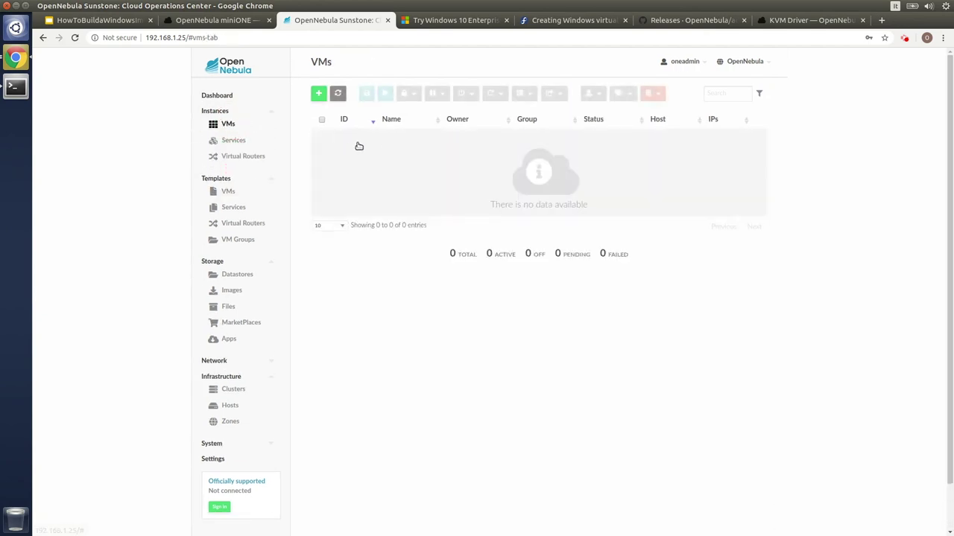
pyautogui.click(319, 94)
pyautogui.click(376, 166)
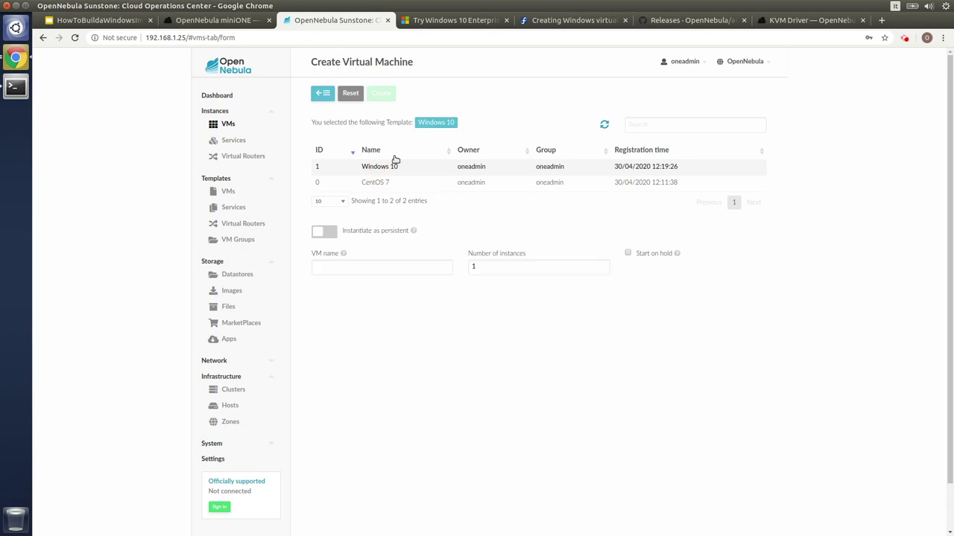
pyautogui.click(383, 93)
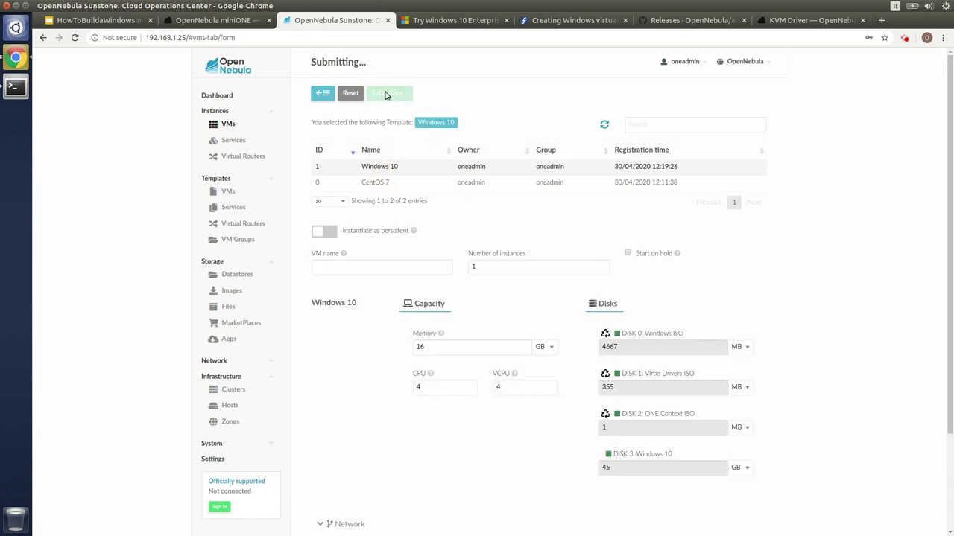
# Step: Refresh until Windows 10-0 is RUNNING, then open its VNC console
pyautogui.click(337, 93)
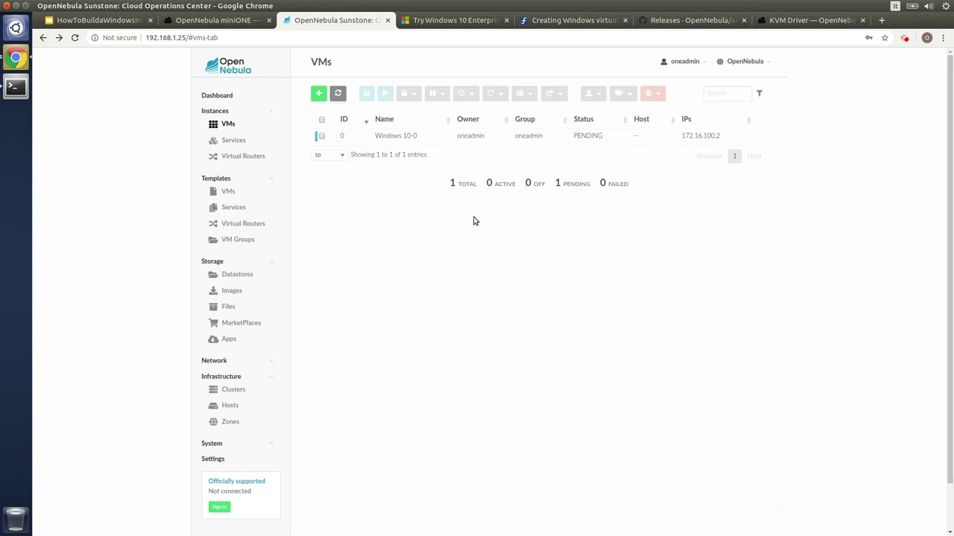
pyautogui.click(339, 93)
pyautogui.click(339, 94)
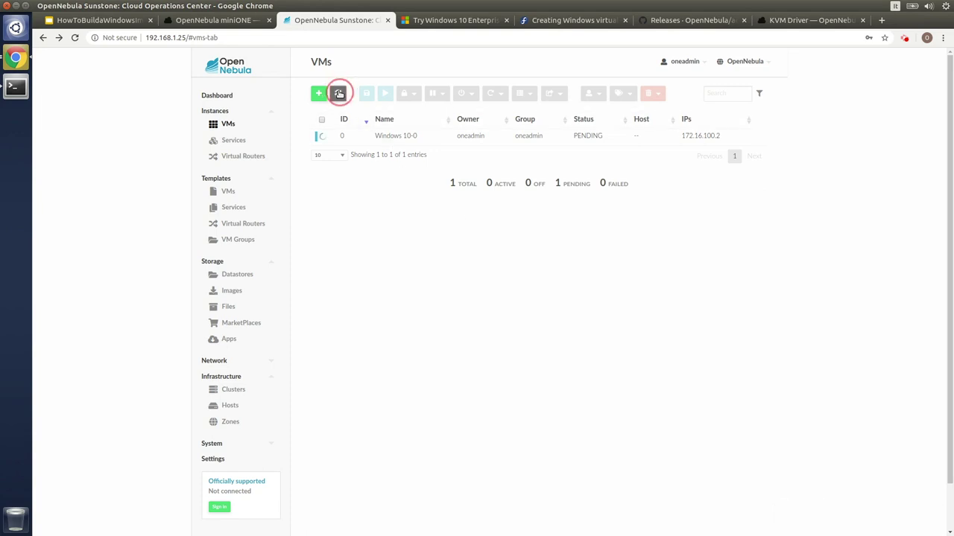
pyautogui.click(391, 136)
pyautogui.click(385, 93)
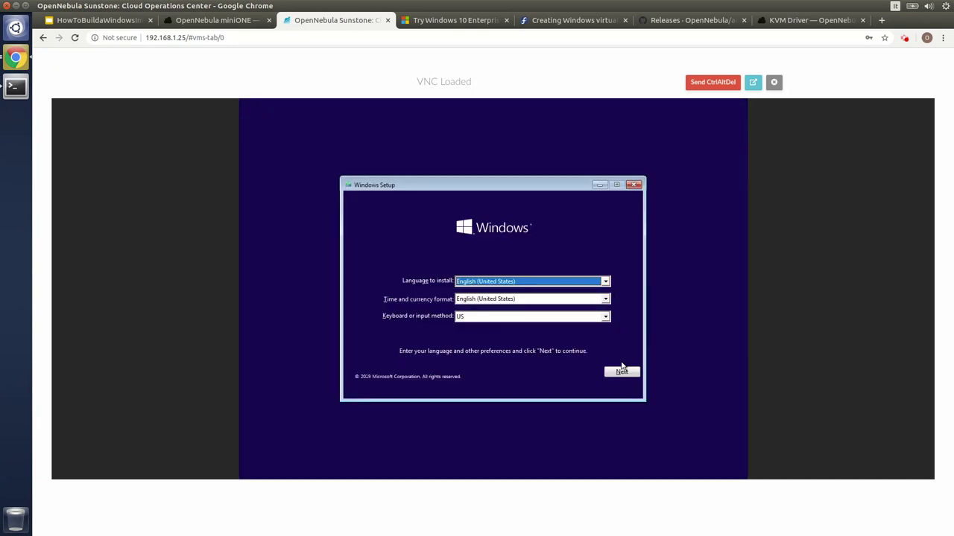
# Step: Start Windows Setup with default language, accept the license, and choose Custom installation
pyautogui.click(621, 374)
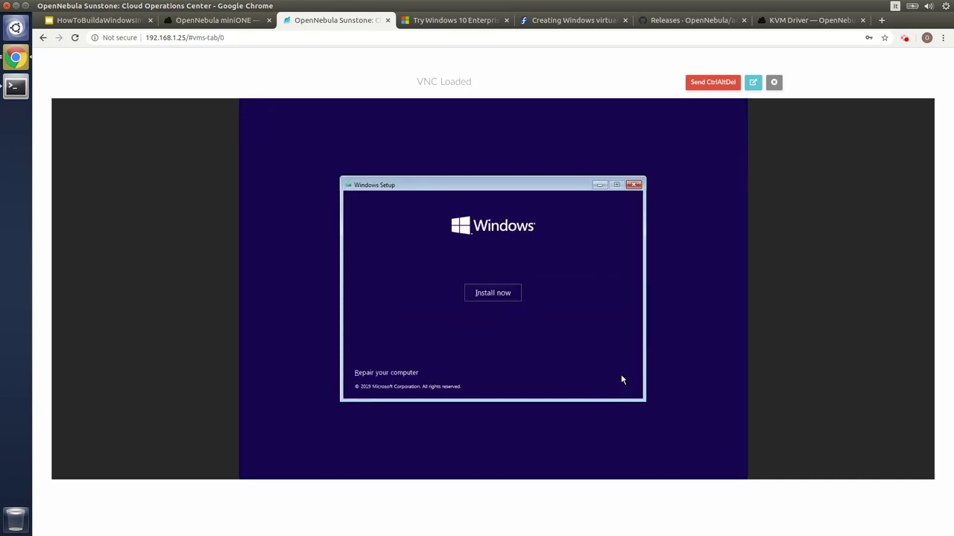
pyautogui.click(493, 293)
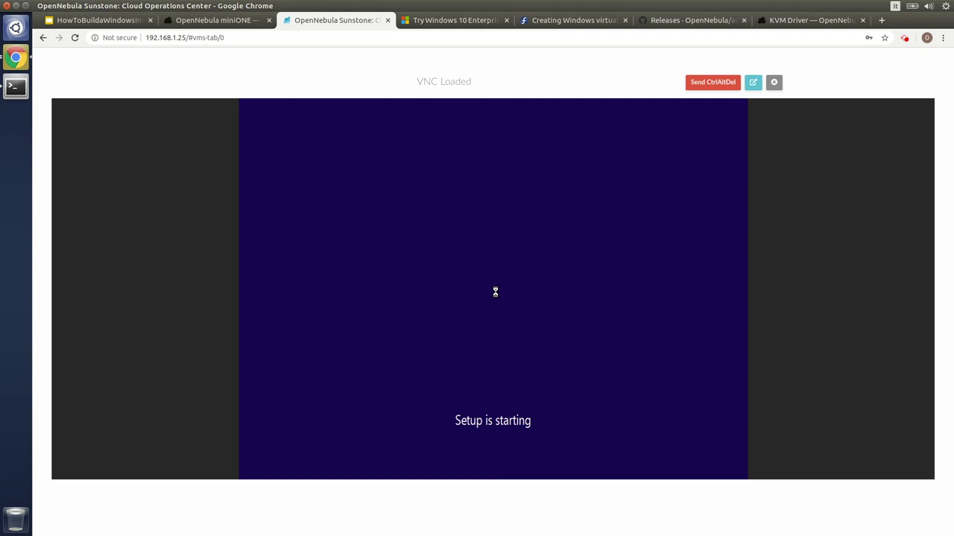
pyautogui.click(394, 352)
pyautogui.click(630, 376)
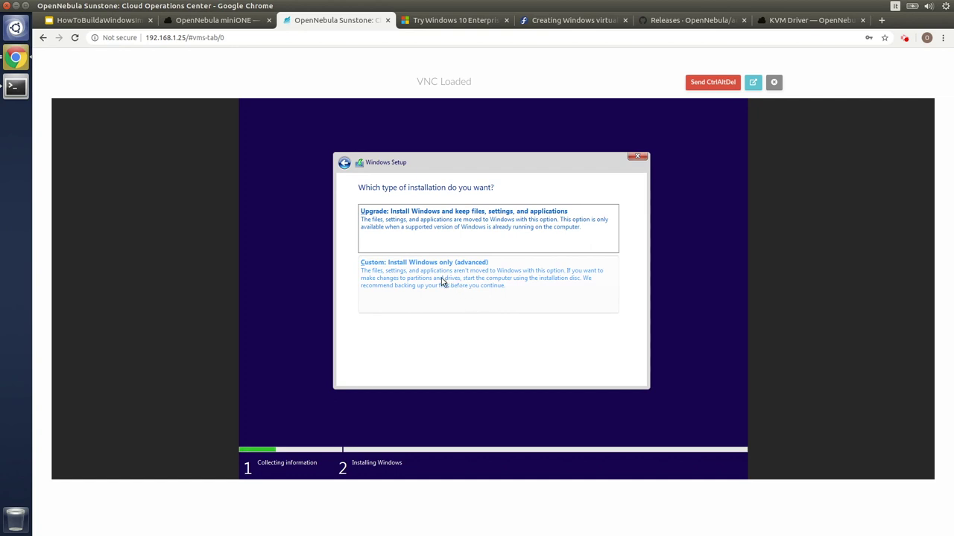
pyautogui.click(467, 280)
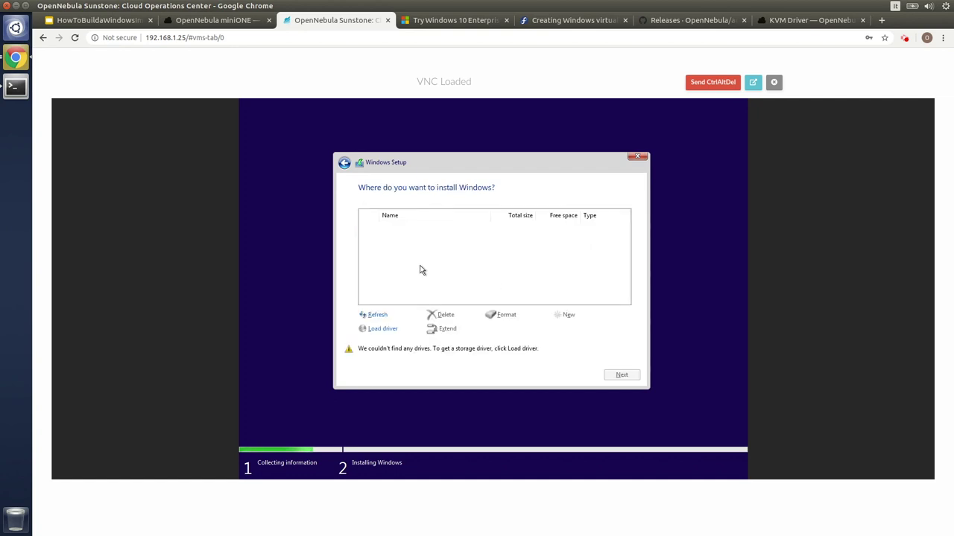
# Step: Load the Red Hat VirtIO SCSI storage driver so the 45.0 GB Drive 0 appears
pyautogui.click(382, 333)
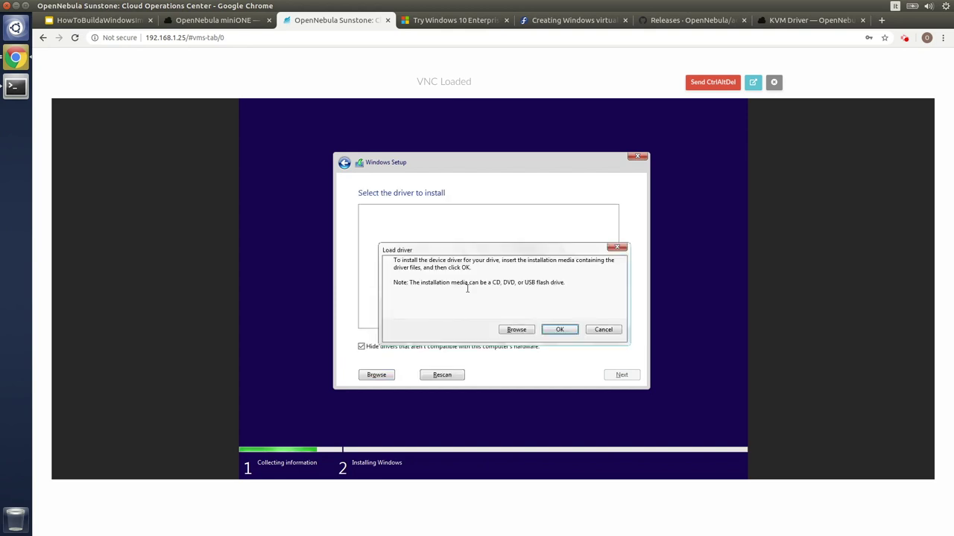
pyautogui.click(558, 331)
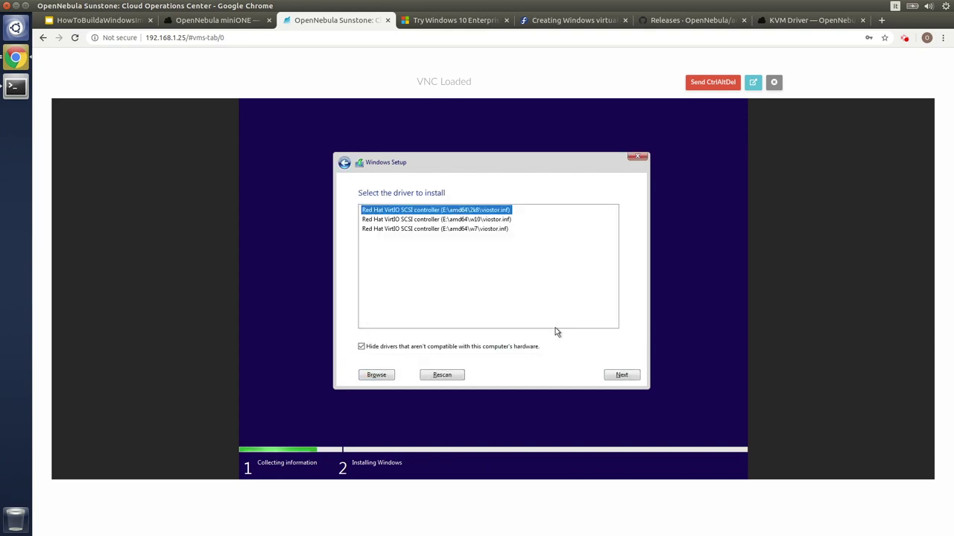
pyautogui.hotkey('shift', 'Down')
pyautogui.hotkey('shift', 'Down')
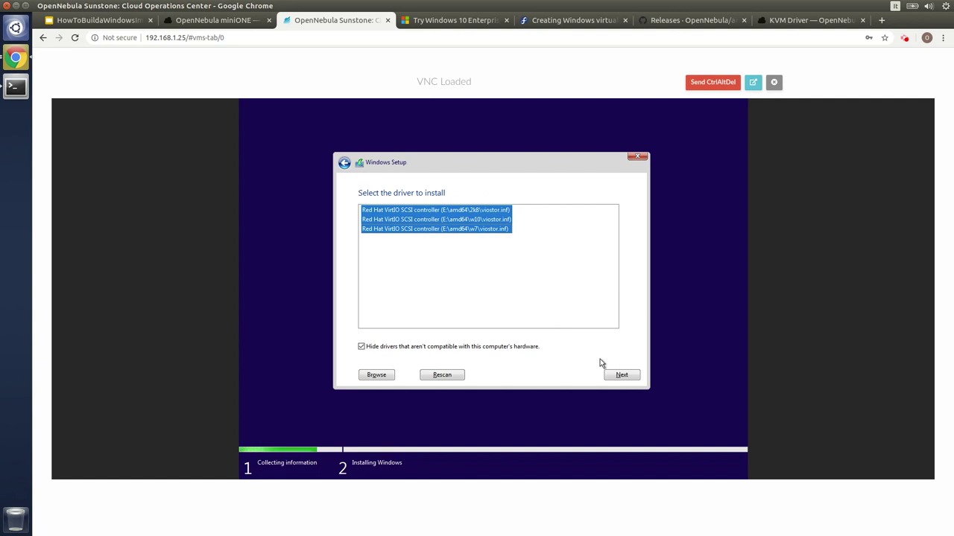
pyautogui.click(619, 375)
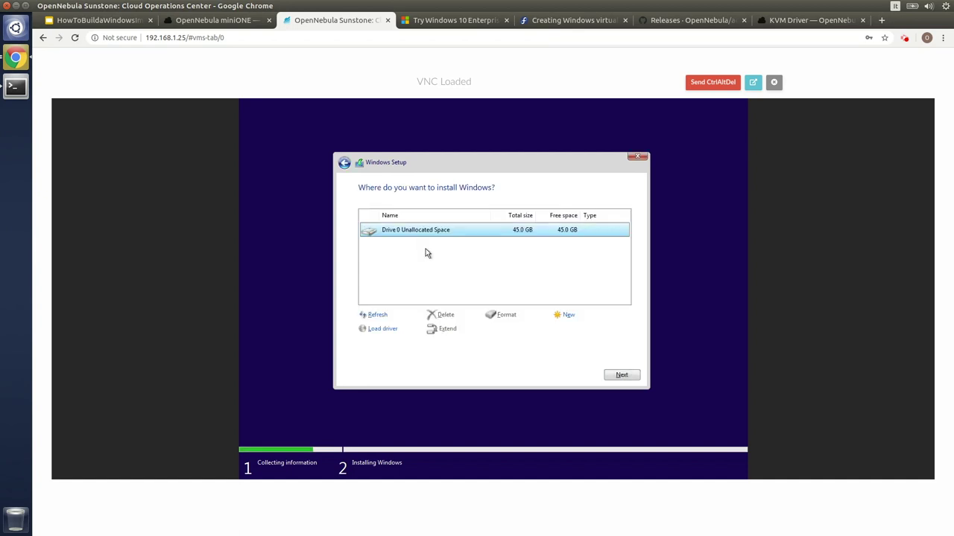
# Step: Install Windows onto Drive 0's 45 GB unallocated space and restart to finish setup
pyautogui.click(618, 377)
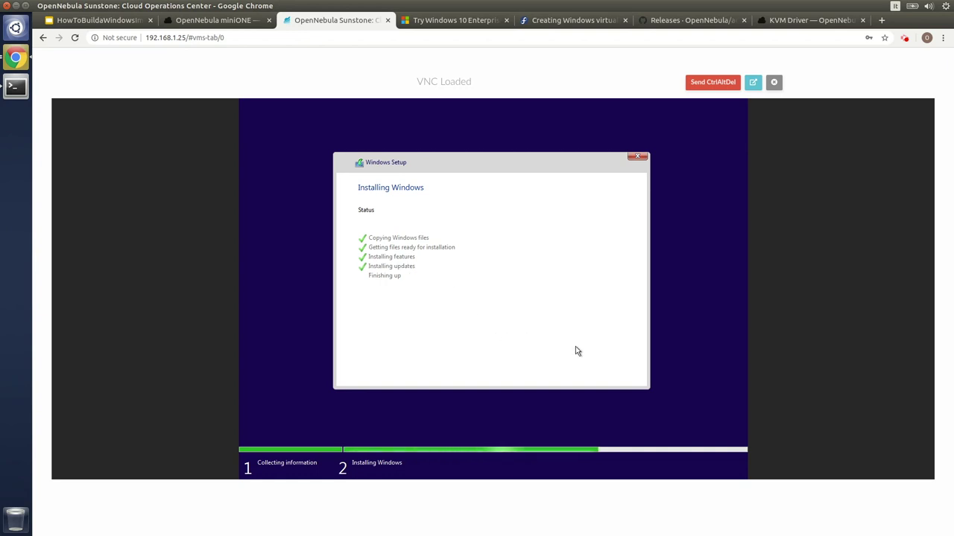
pyautogui.click(622, 376)
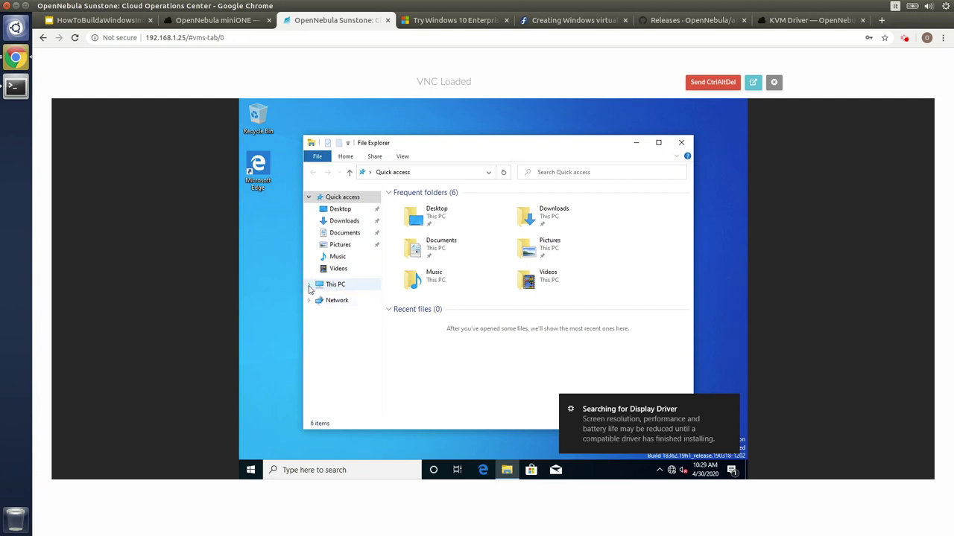
# Step: Run the one-context-5.10.0 installer from CD Drive (F:), approve UAC, then close File Explorer
pyautogui.click(309, 285)
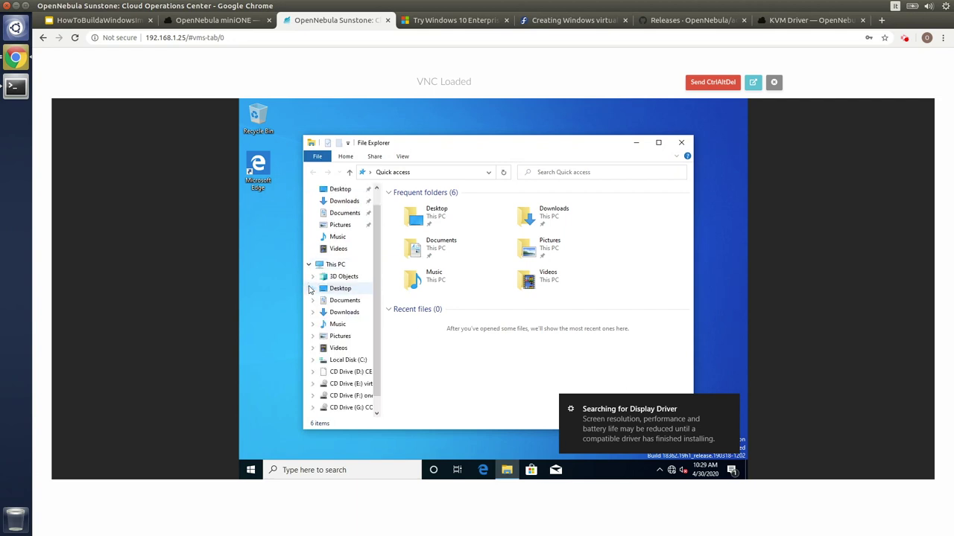
pyautogui.click(349, 398)
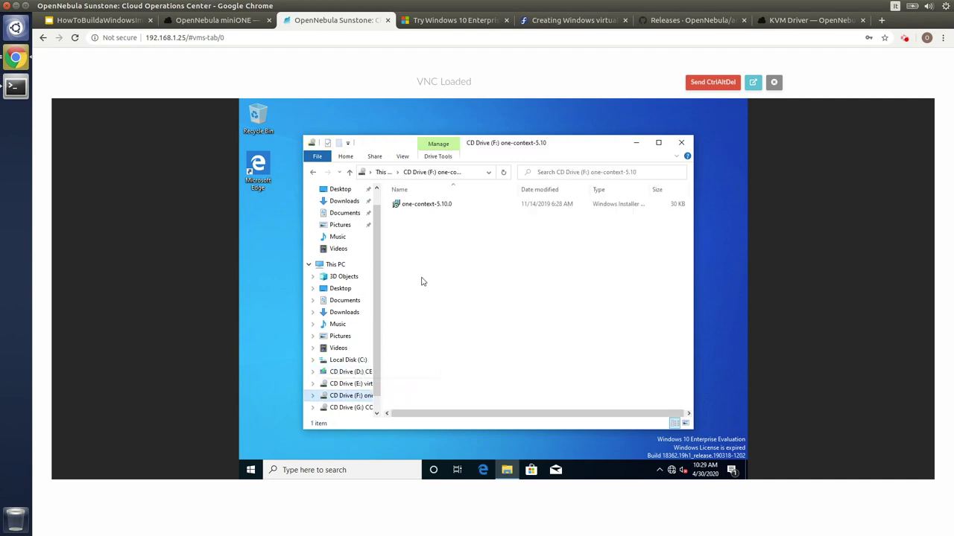
pyautogui.doubleClick(424, 205)
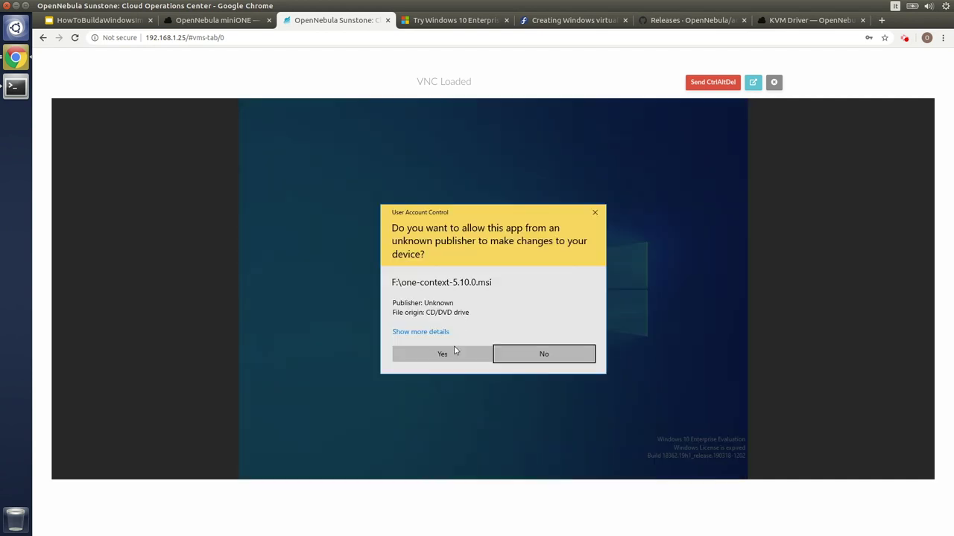
pyautogui.click(454, 350)
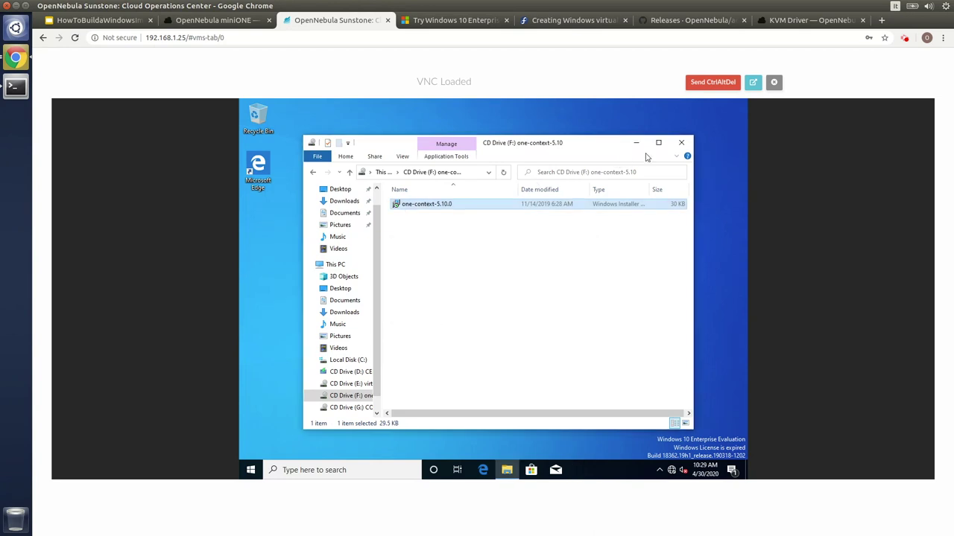
pyautogui.click(681, 142)
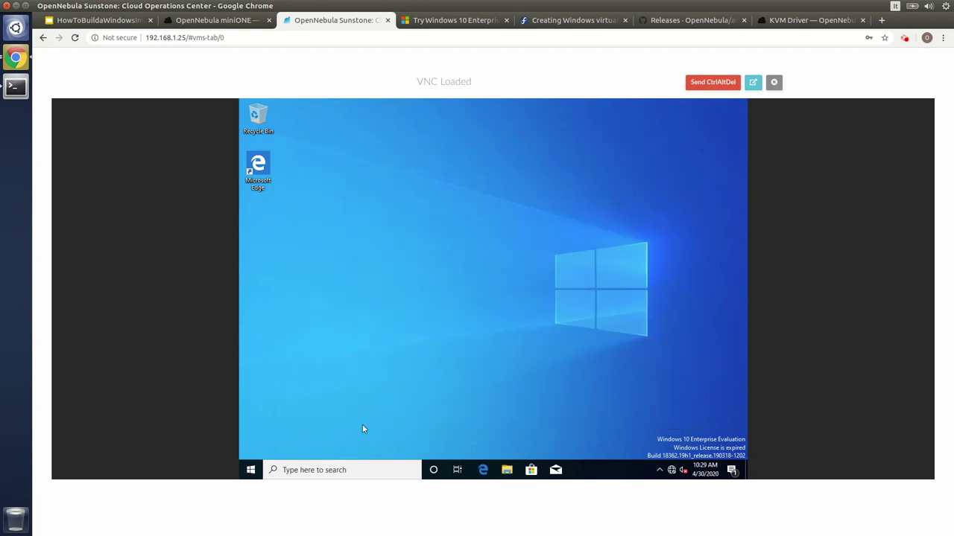
# Step: Search 'device manager' from the taskbar and open Device Manager
pyautogui.click(353, 470)
pyautogui.write('device manager')
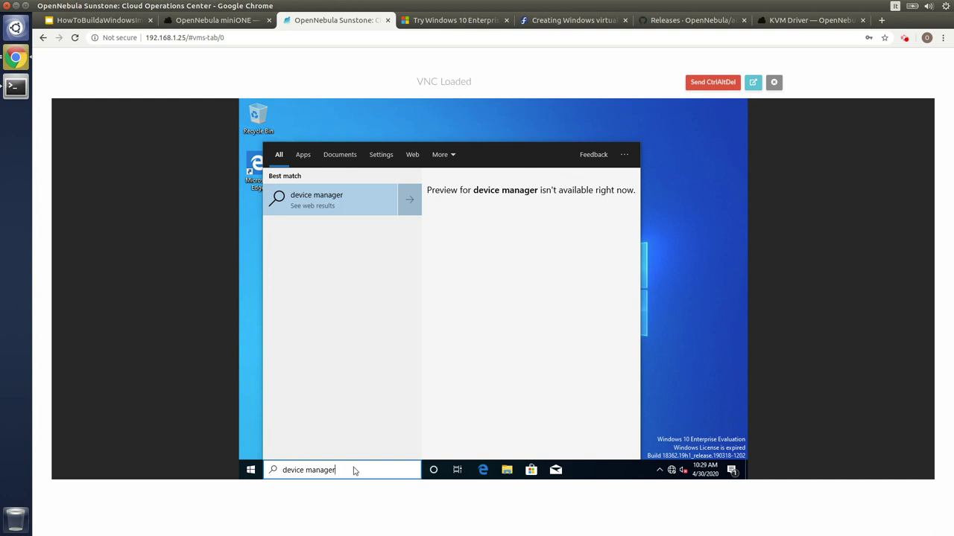
pyautogui.press('BackSpace')
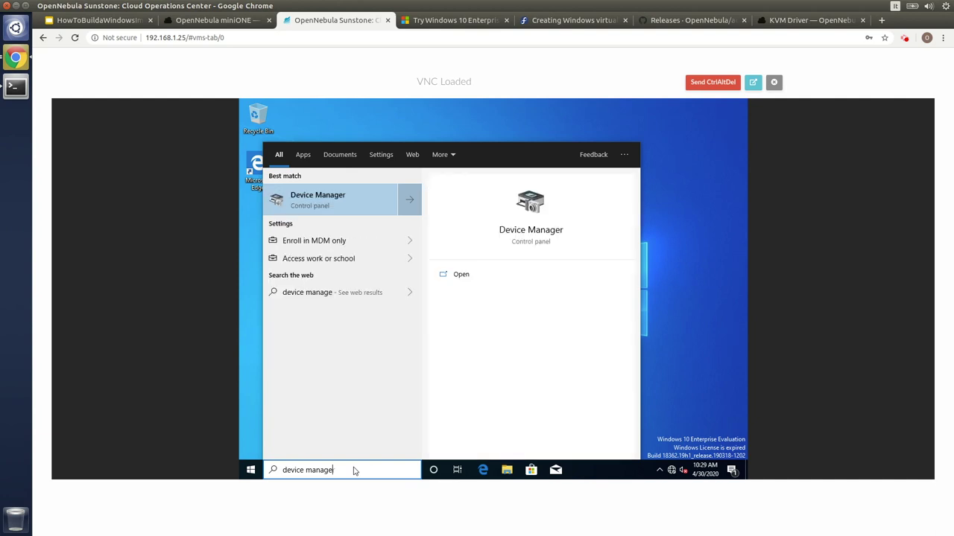
pyautogui.click(325, 201)
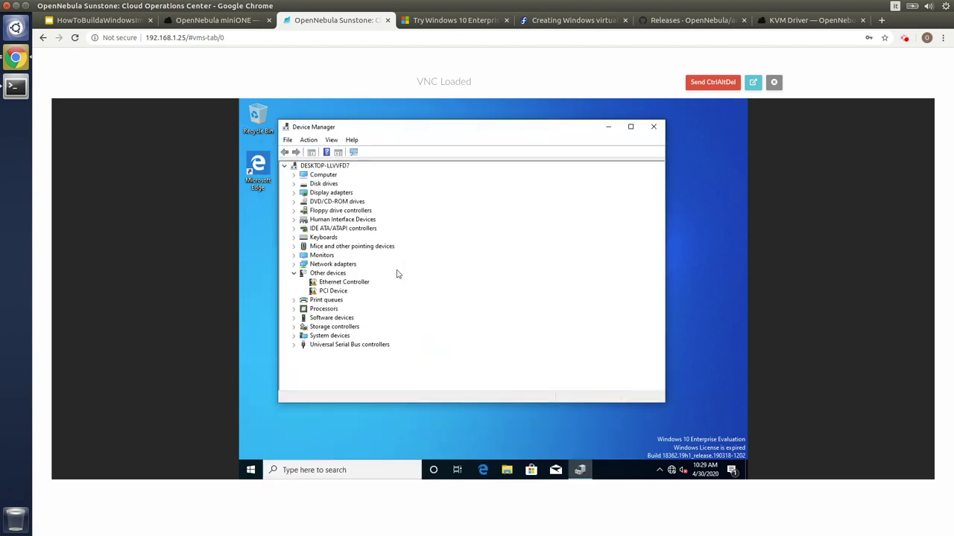
# Step: Install the Red Hat VirtIO Ethernet Adapter driver for the Ethernet Controller from the virtio-win CD (E:)
pyautogui.click(340, 284)
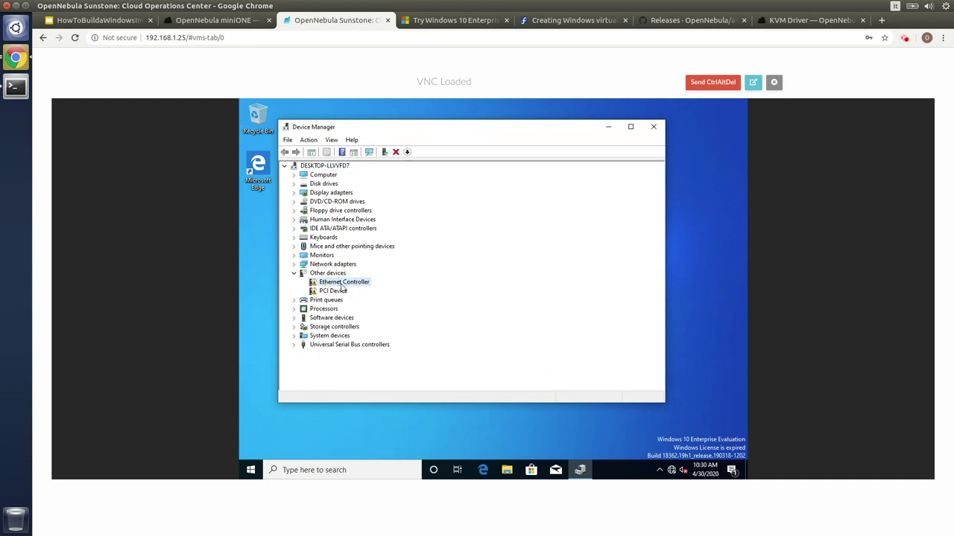
pyautogui.rightClick(353, 286)
pyautogui.click(385, 292)
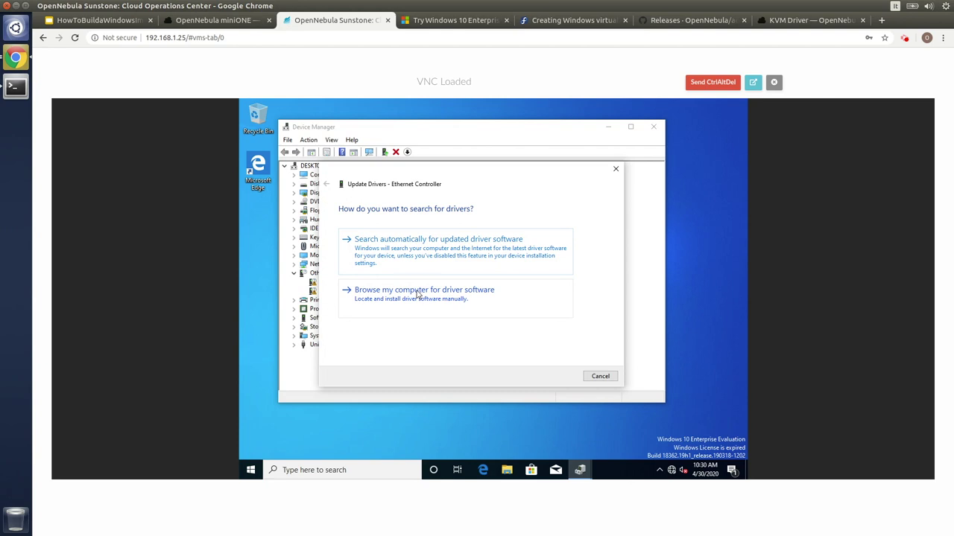
pyautogui.click(417, 291)
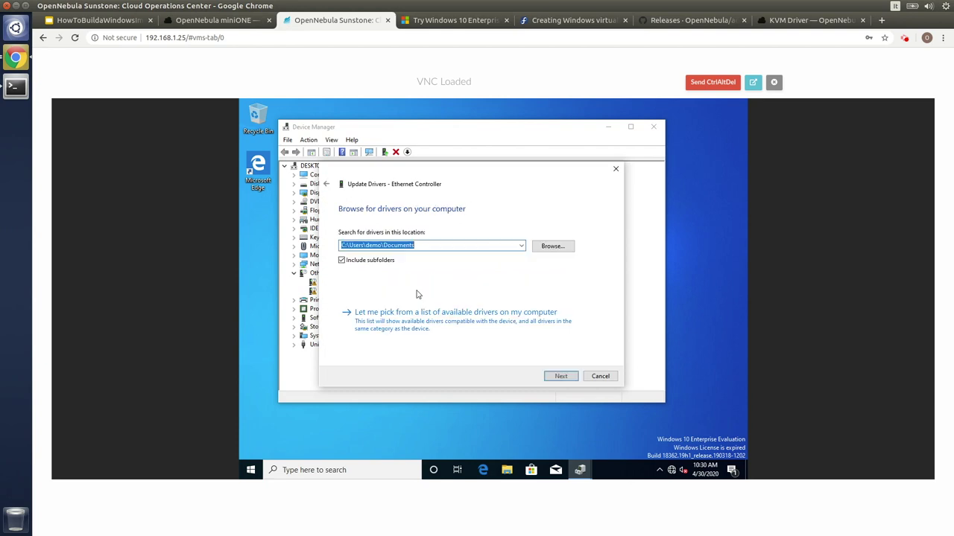
pyautogui.click(551, 246)
pyautogui.scroll(-3, 468, 283)
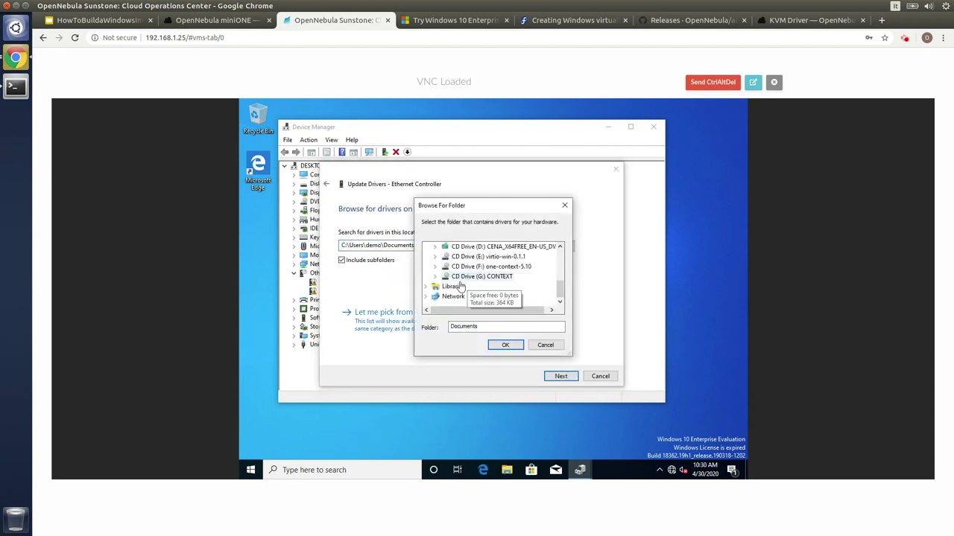
pyautogui.doubleClick(498, 256)
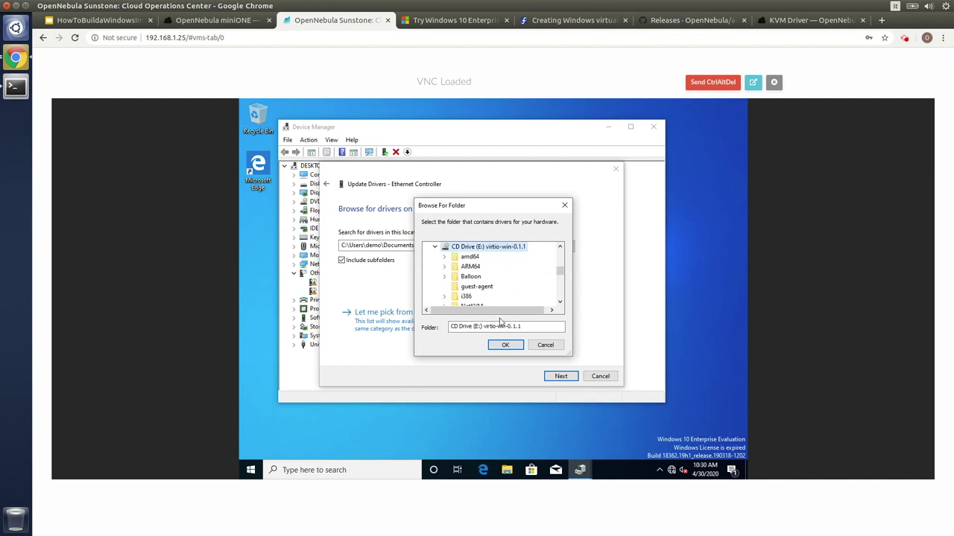
pyautogui.click(504, 344)
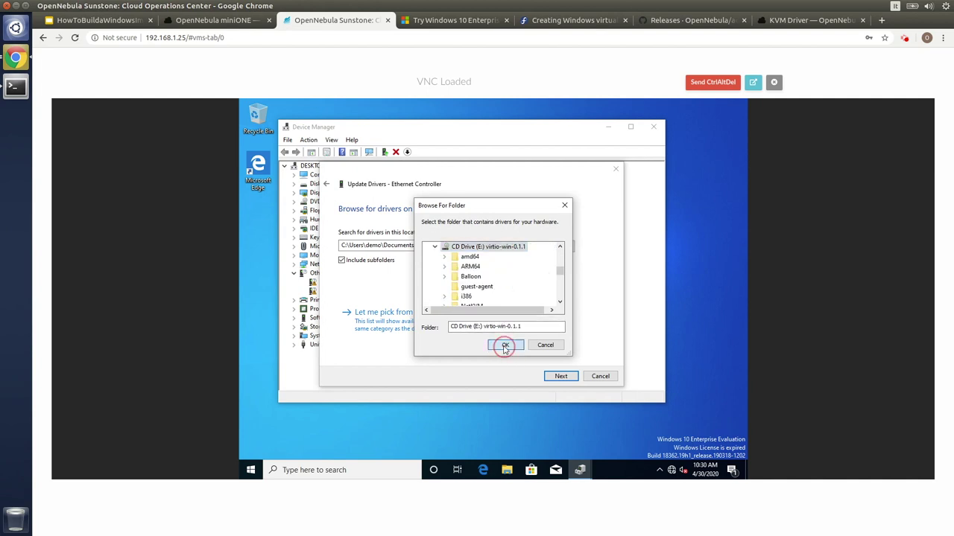
pyautogui.click(555, 378)
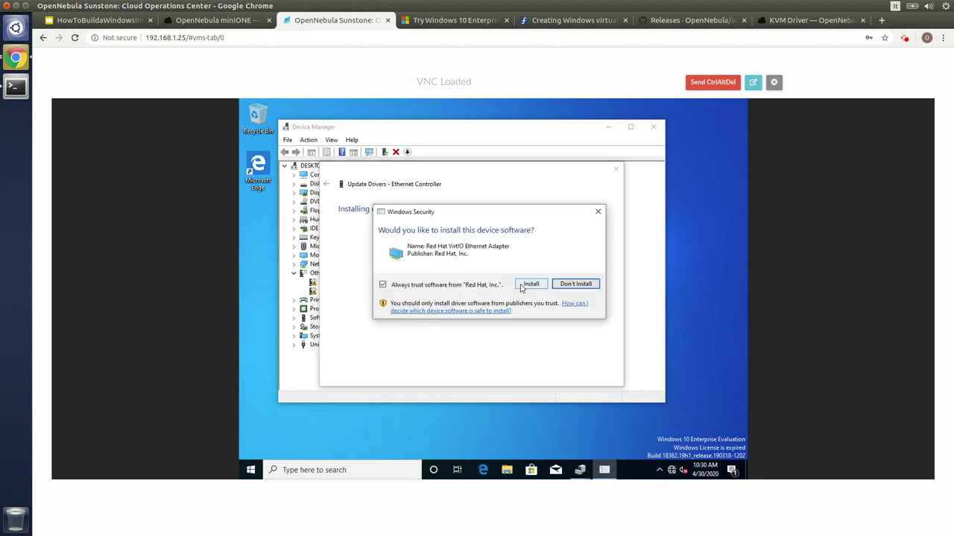
pyautogui.click(530, 284)
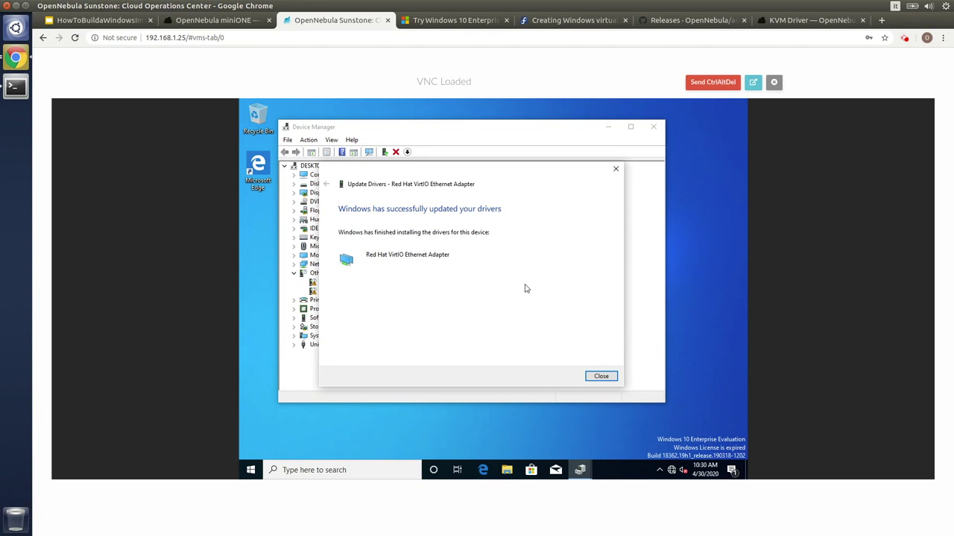
pyautogui.click(601, 376)
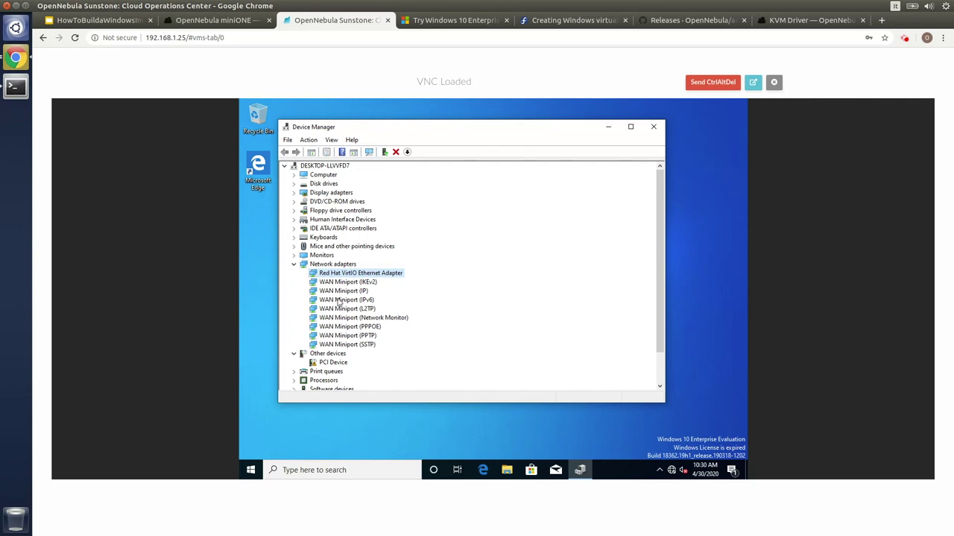
pyautogui.click(335, 363)
# Step: Install the VirtIO Balloon Driver for the PCI Device from E:\, then close Device Manager
pyautogui.rightClick(335, 363)
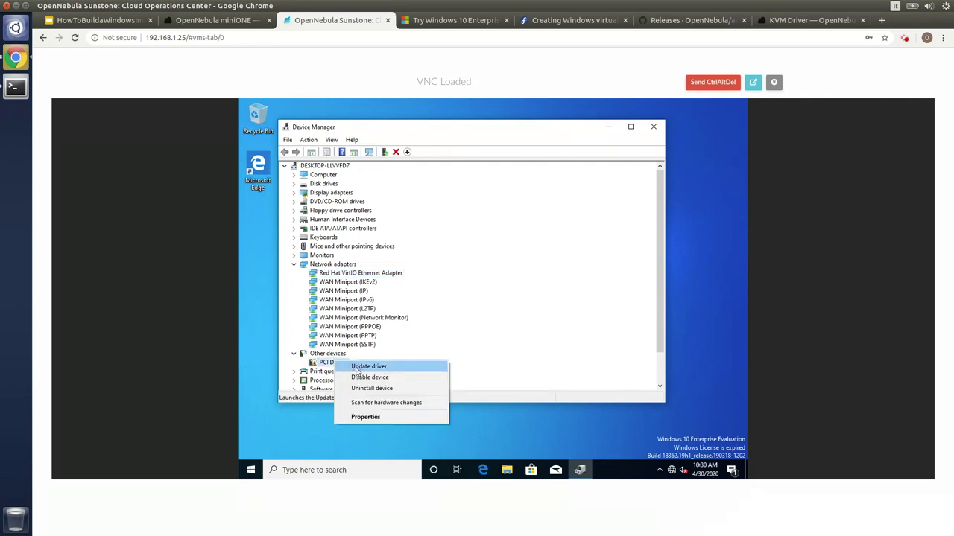
pyautogui.click(358, 367)
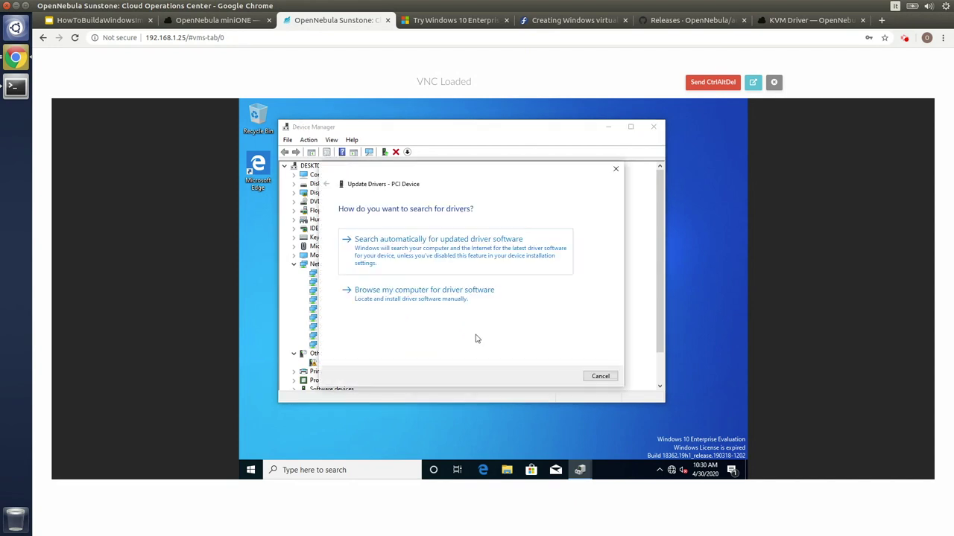
pyautogui.click(456, 295)
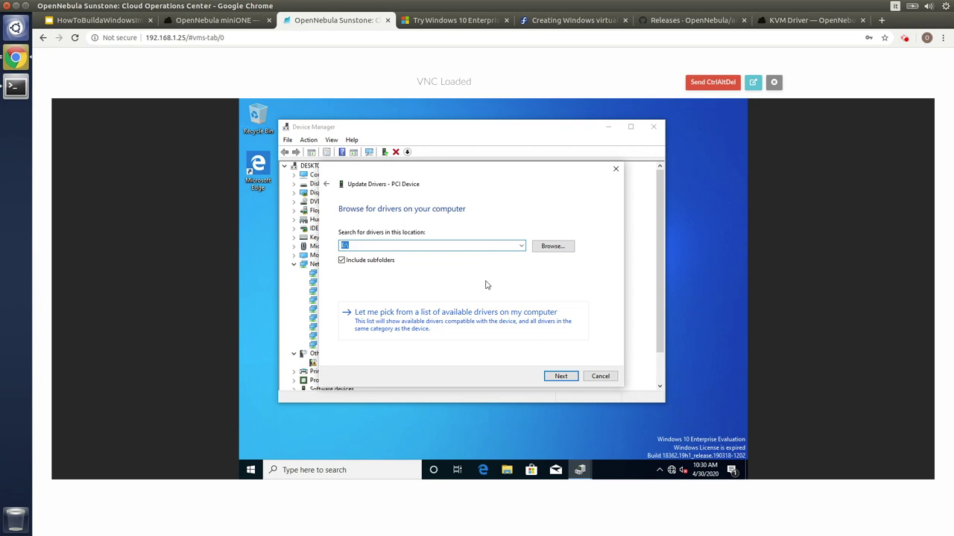
pyautogui.click(561, 376)
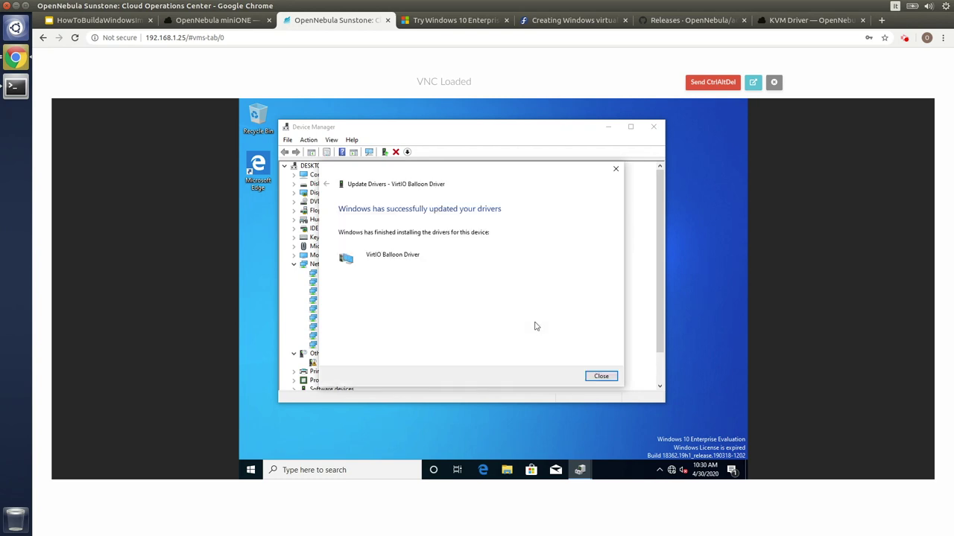
pyautogui.click(600, 377)
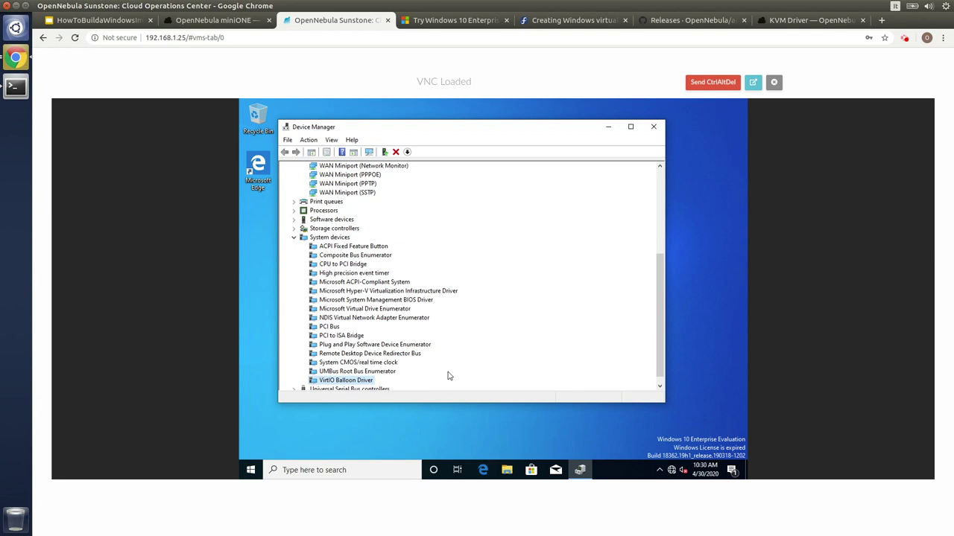
pyautogui.click(652, 129)
# Step: Shut down the Windows guest from the Start menu
pyautogui.click(258, 467)
pyautogui.click(253, 449)
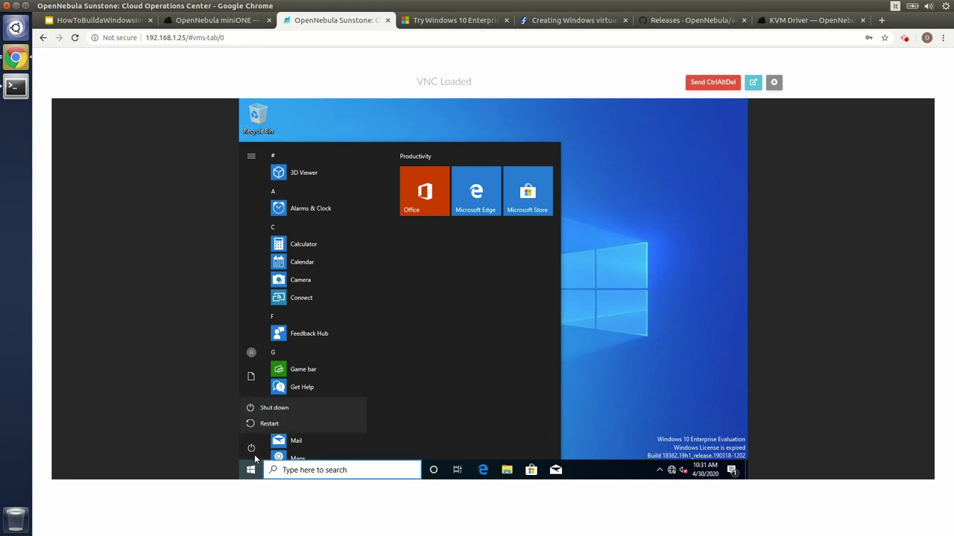
pyautogui.click(286, 417)
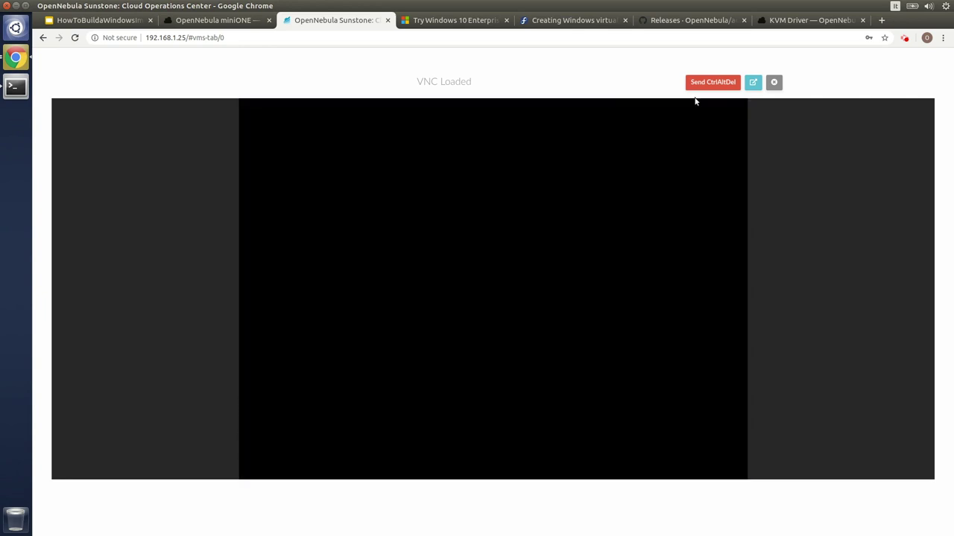
# Step: Hard-terminate the Windows 10-0 VM, then open the Windows 10 disk image
pyautogui.click(773, 82)
pyautogui.click(323, 93)
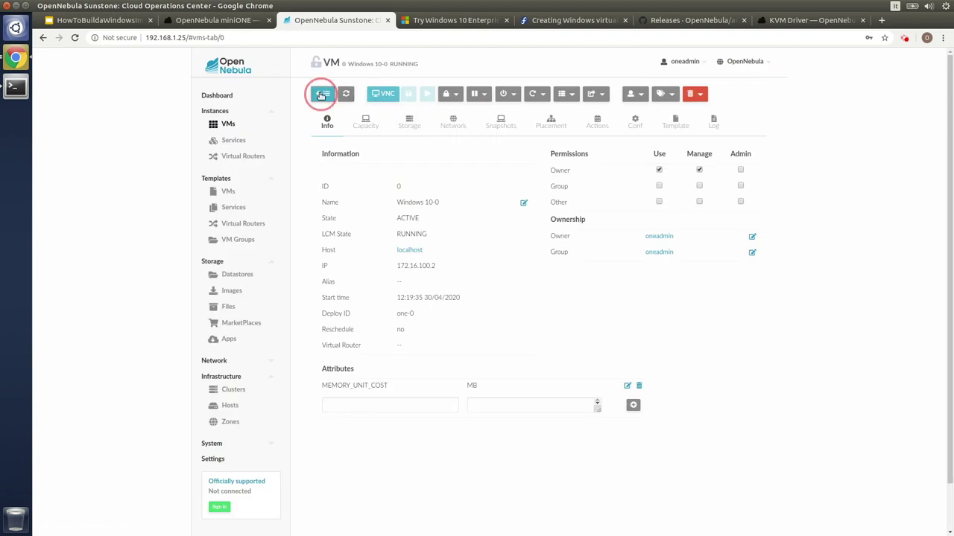
pyautogui.click(321, 136)
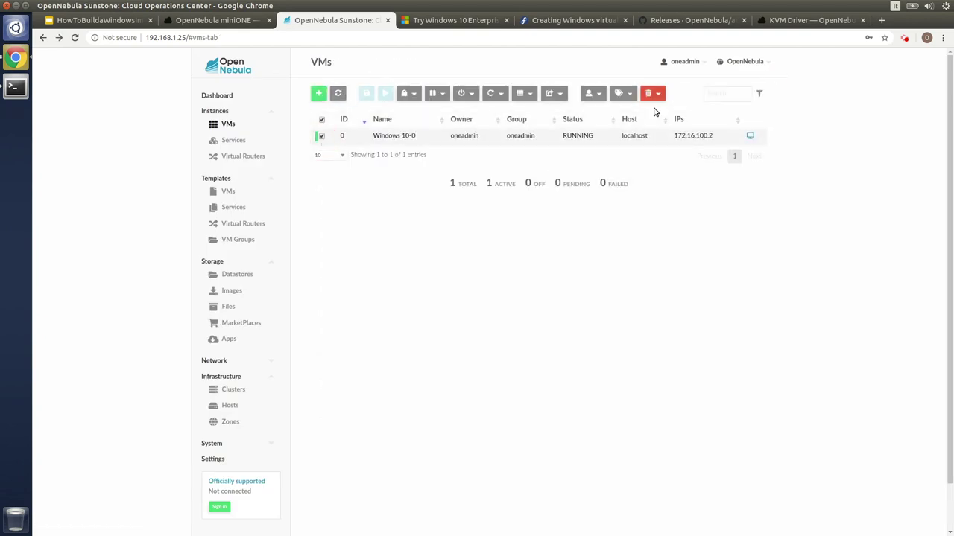
pyautogui.click(652, 94)
pyautogui.click(666, 134)
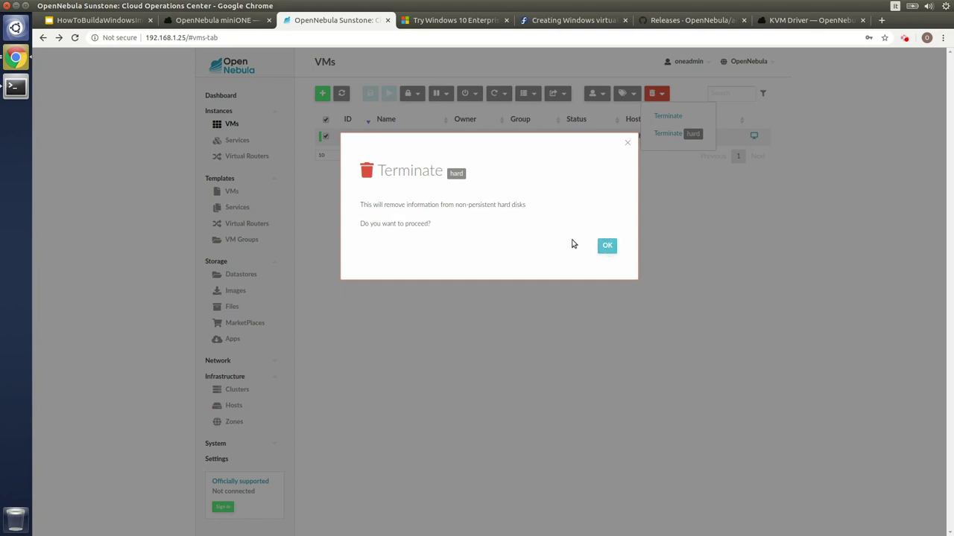
pyautogui.click(607, 245)
pyautogui.click(232, 290)
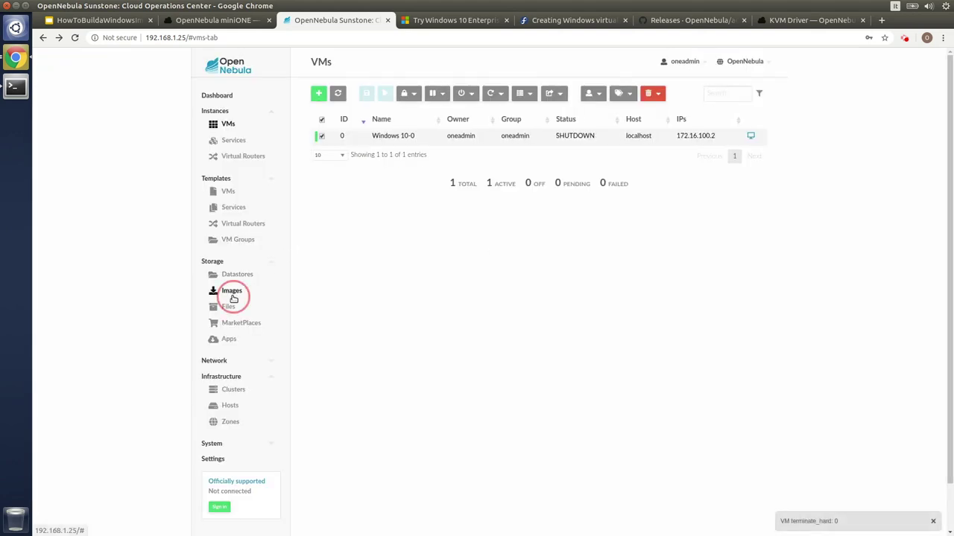
pyautogui.click(394, 138)
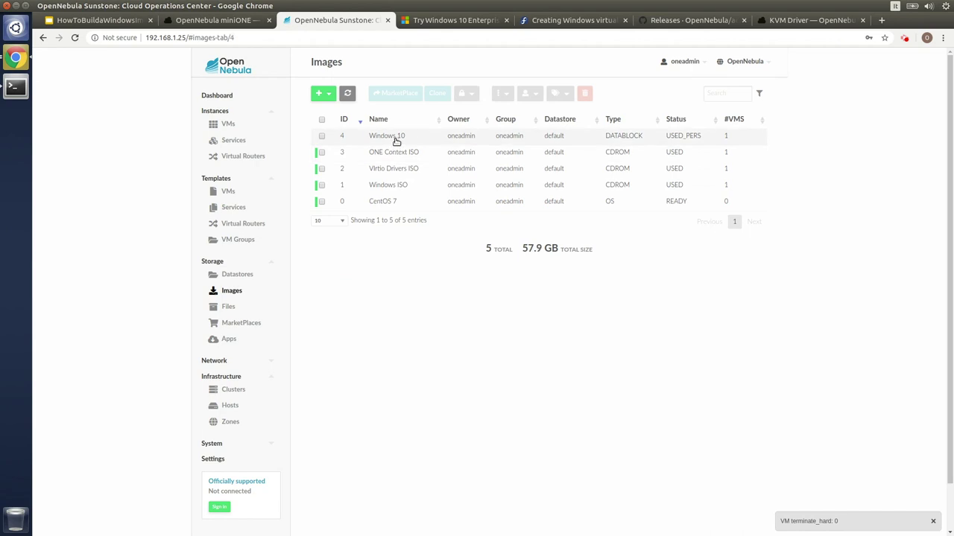
# Step: Set the Windows 10 image's type to OS and make it non-persistent
pyautogui.click(523, 236)
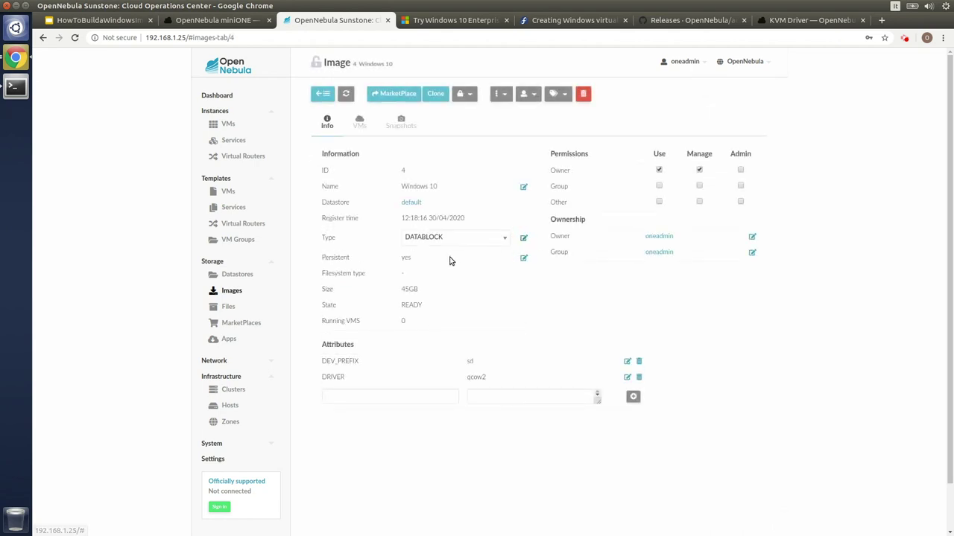
pyautogui.click(451, 237)
pyautogui.click(441, 252)
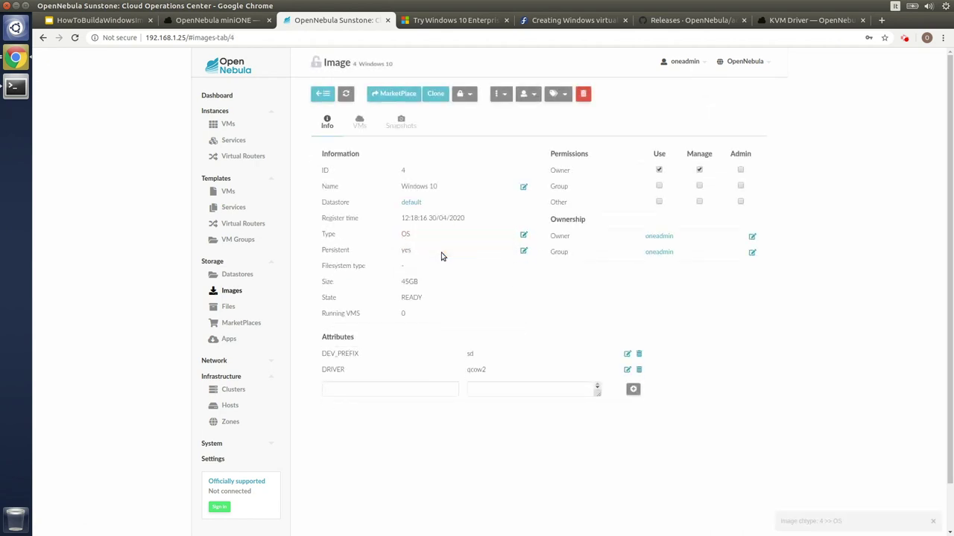
pyautogui.click(524, 255)
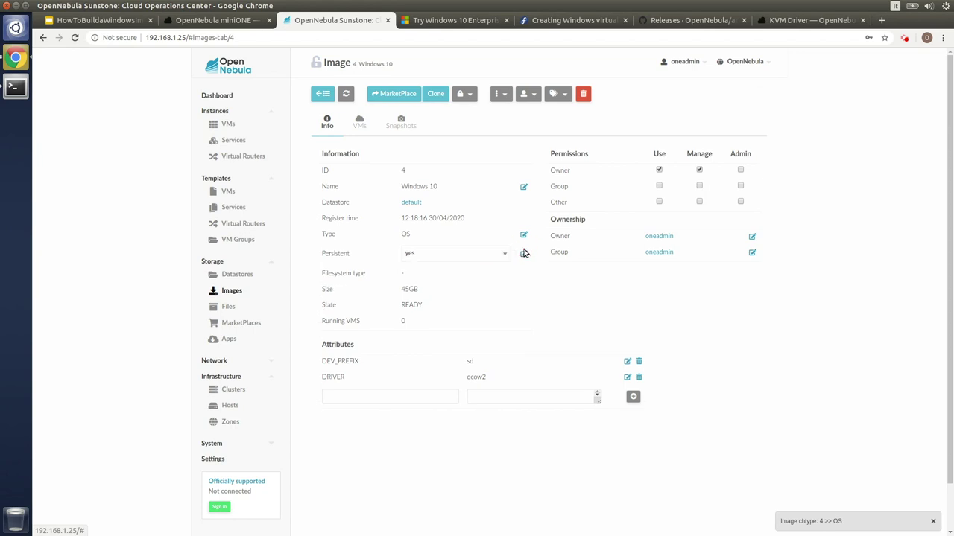
pyautogui.click(485, 256)
pyautogui.click(443, 275)
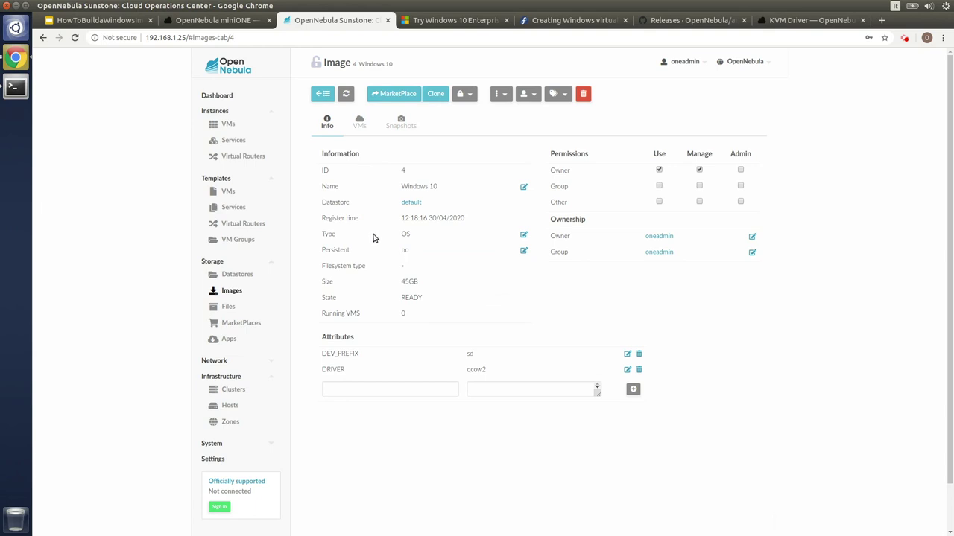
# Step: Delete the ONE Context, Virtio Drivers and Windows ISO images
pyautogui.click(323, 95)
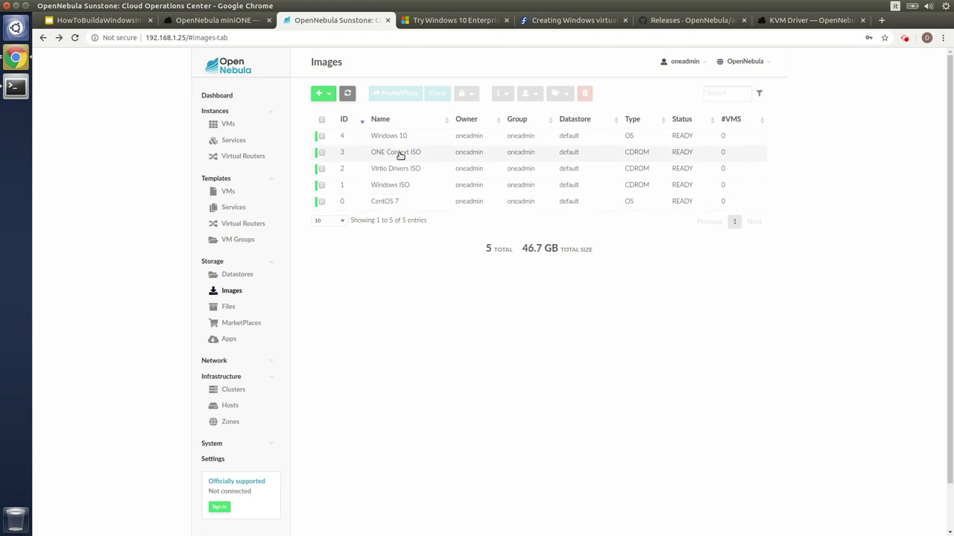
pyautogui.click(322, 153)
pyautogui.click(322, 169)
pyautogui.click(321, 185)
pyautogui.click(585, 95)
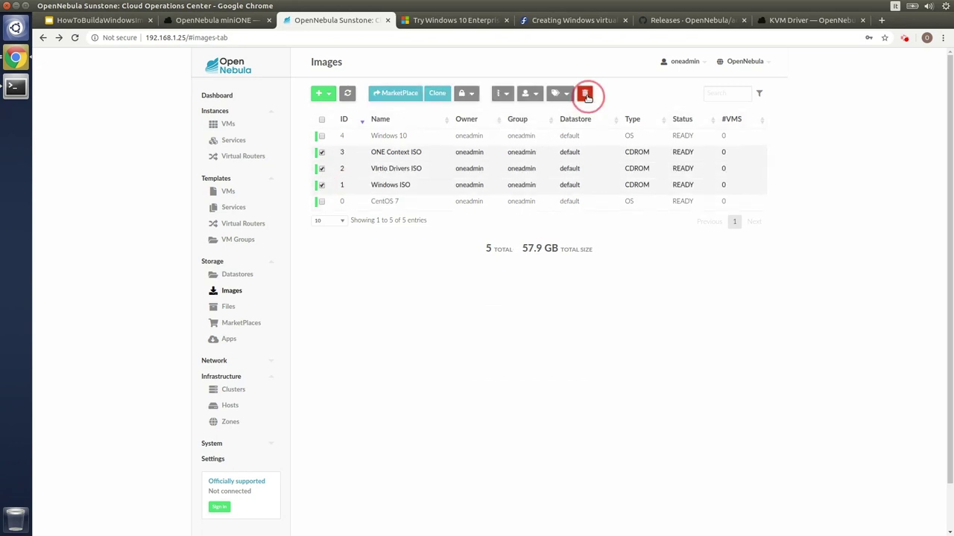
pyautogui.click(608, 245)
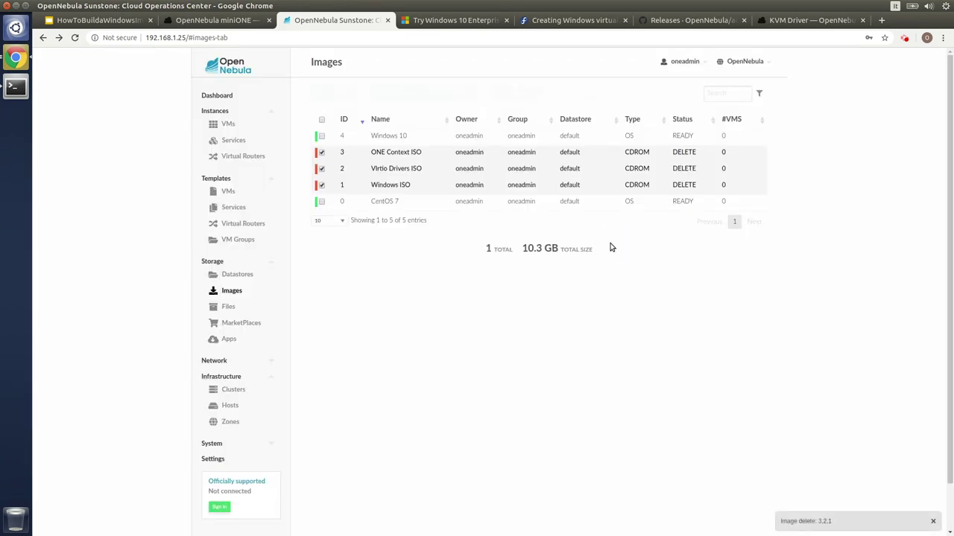
pyautogui.click(231, 192)
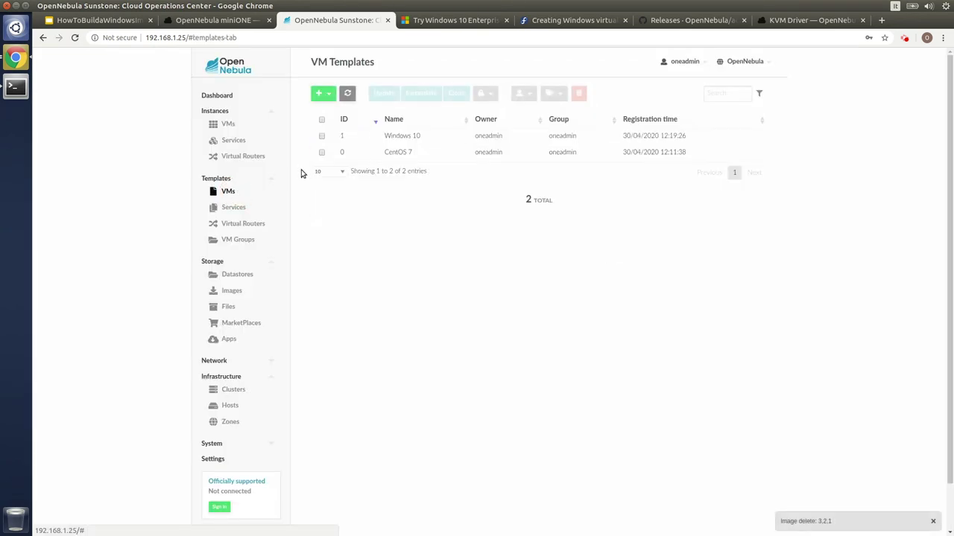
# Step: Remove the three extra disks from the Windows 10 template, keeping only the Windows 10 image
pyautogui.click(413, 136)
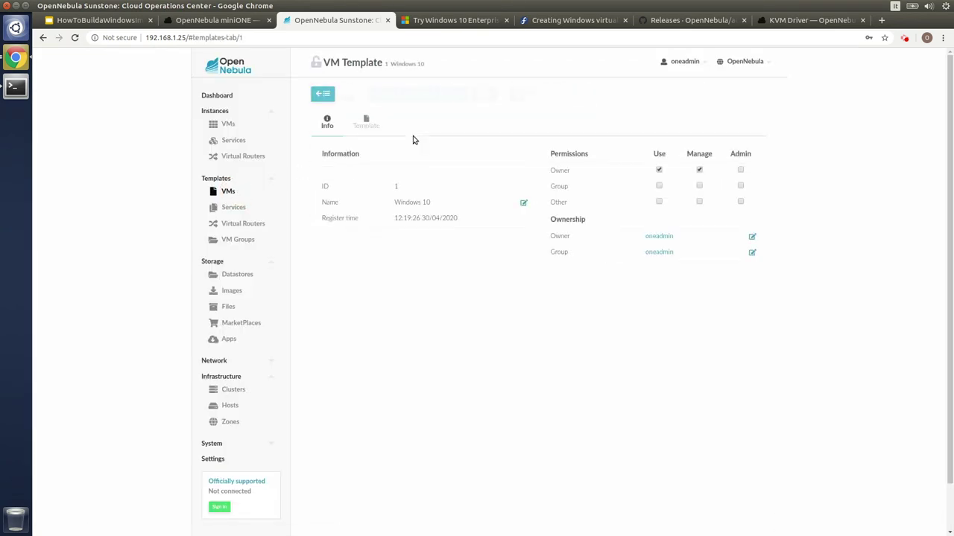
pyautogui.click(382, 93)
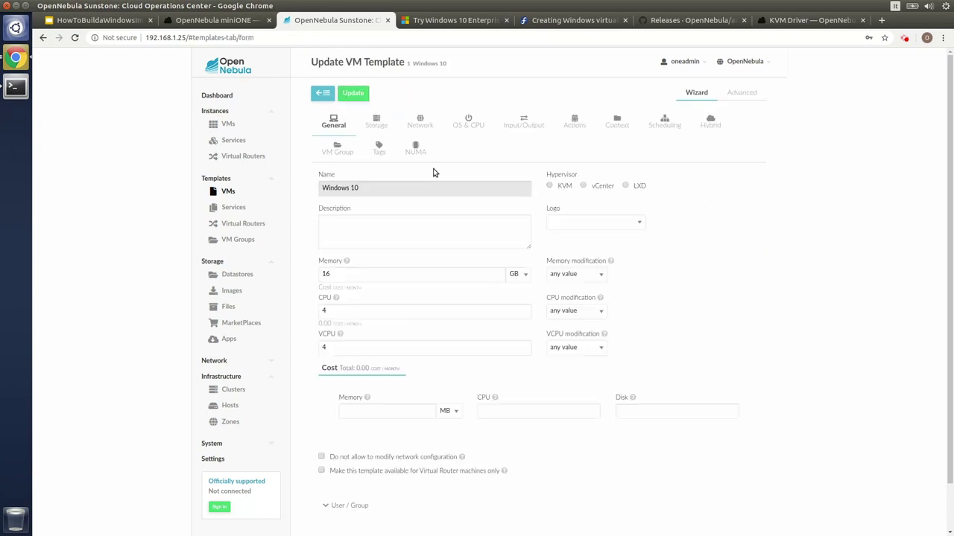
pyautogui.click(378, 124)
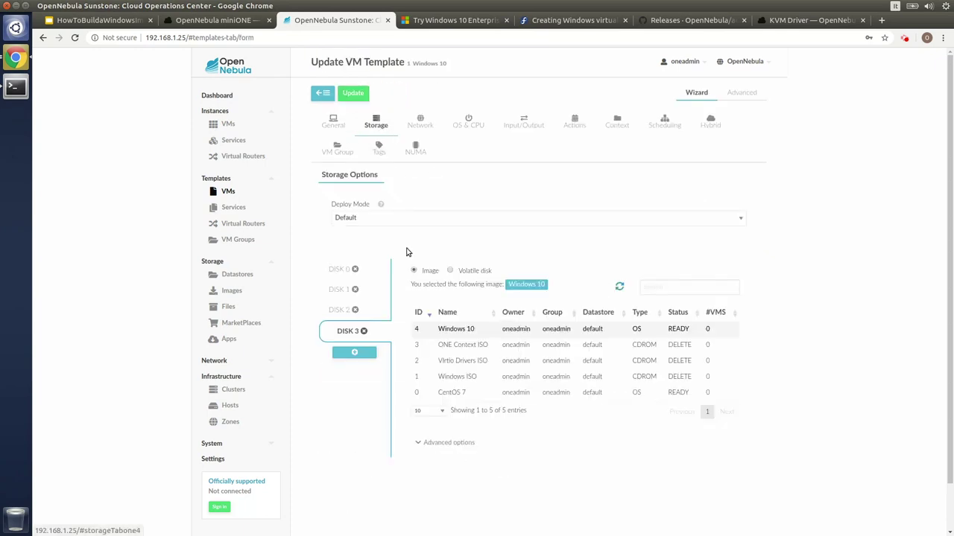
pyautogui.click(356, 271)
pyautogui.click(356, 270)
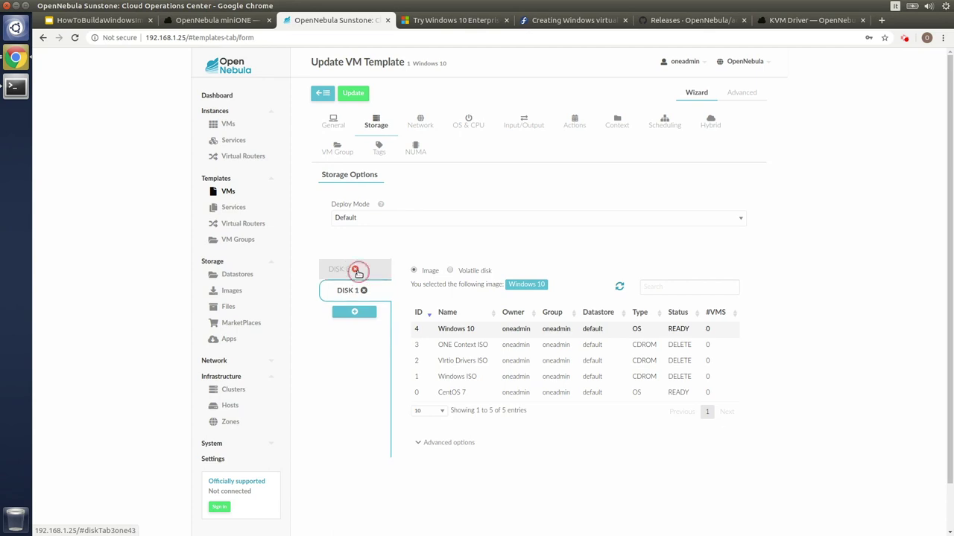
pyautogui.click(357, 272)
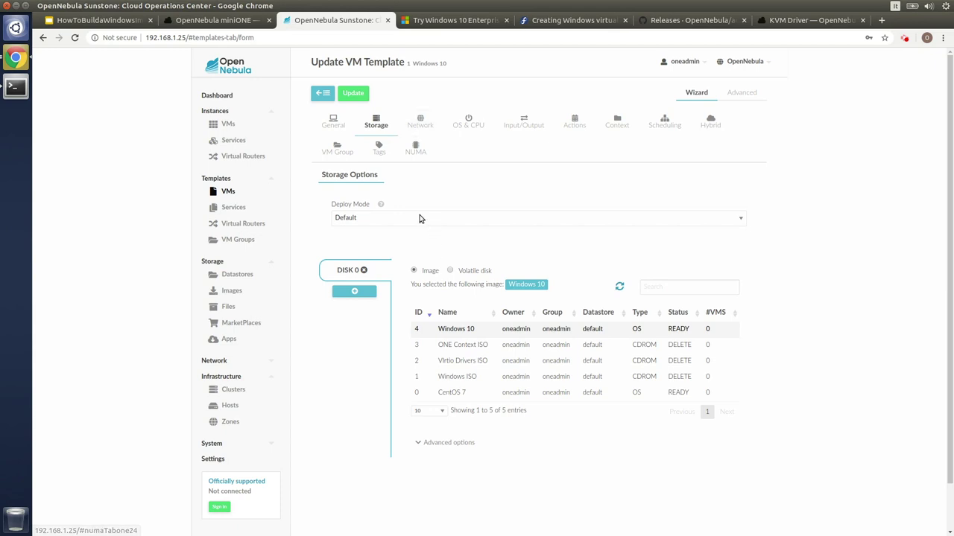
pyautogui.click(352, 94)
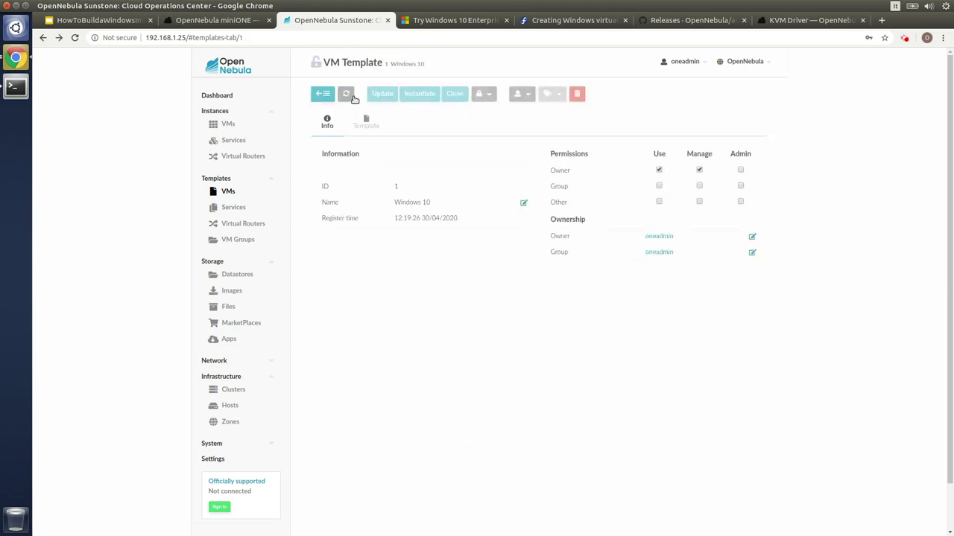
pyautogui.click(229, 124)
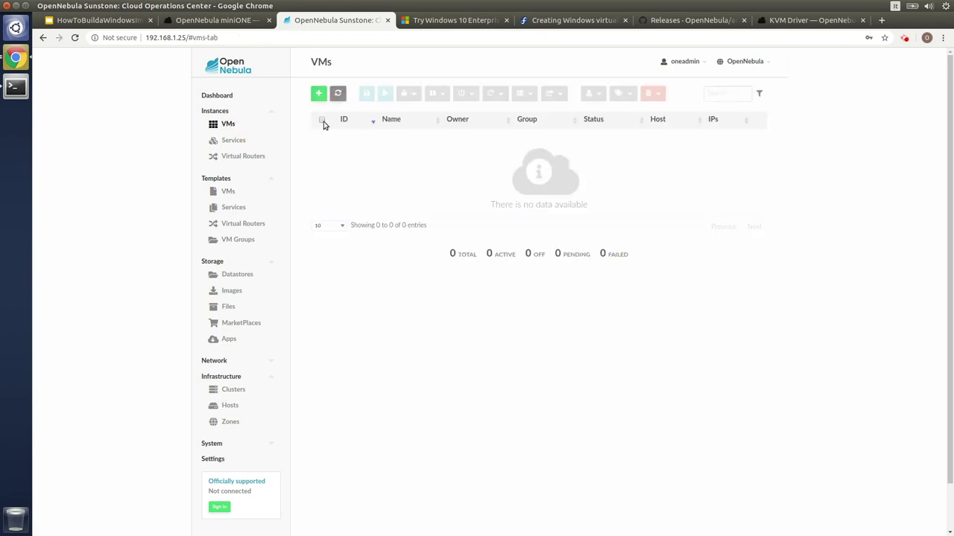
# Step: Create a new VM from the Windows 10 template and wait until it is RUNNING
pyautogui.click(532, 119)
pyautogui.click(318, 94)
pyautogui.click(370, 166)
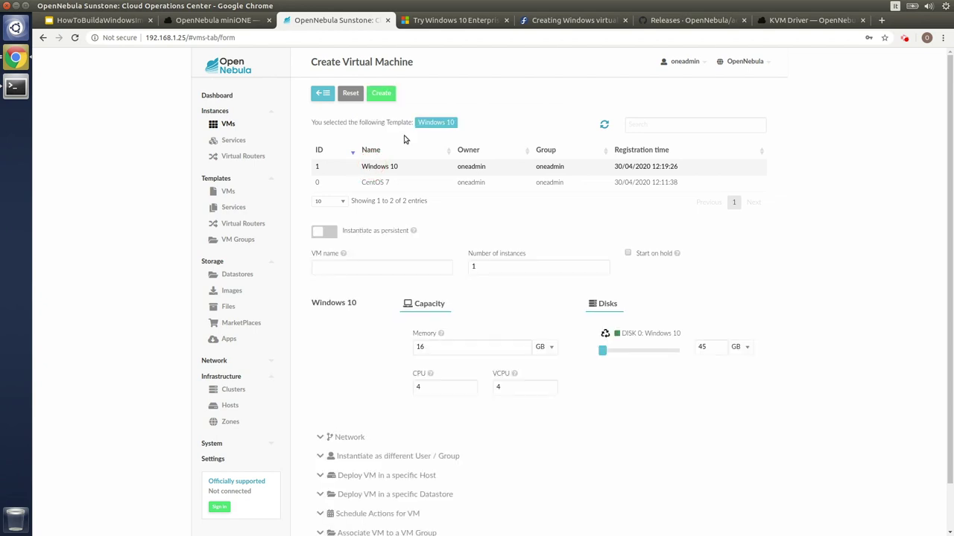
pyautogui.click(380, 93)
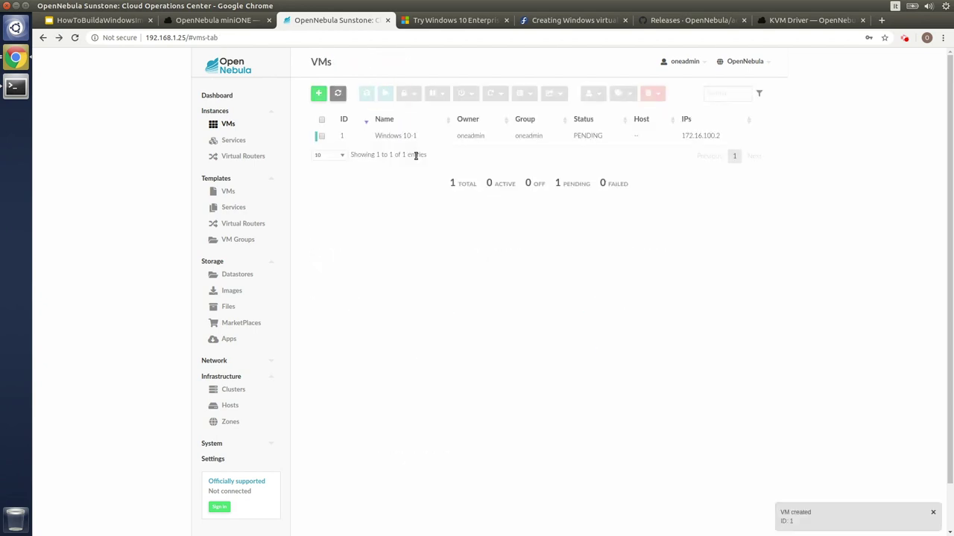
pyautogui.click(338, 94)
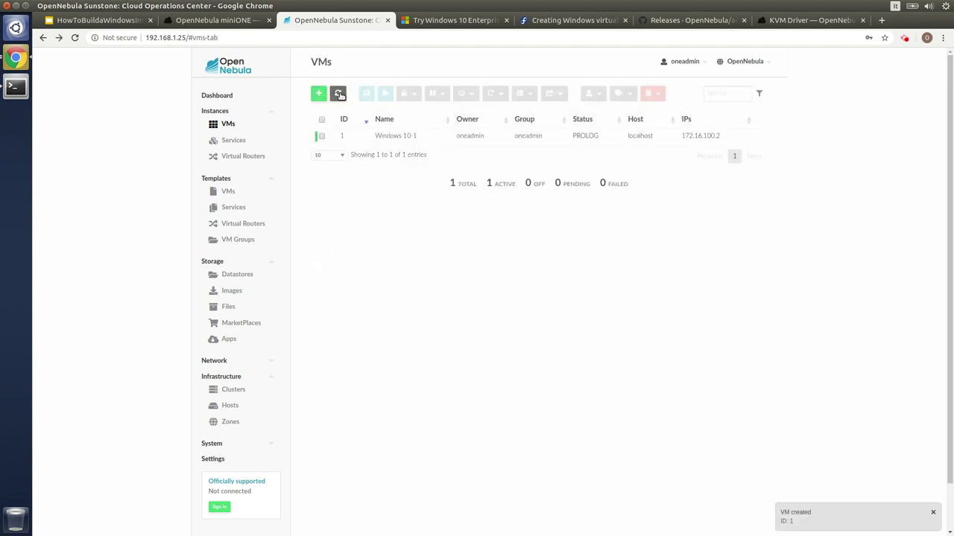
pyautogui.click(338, 94)
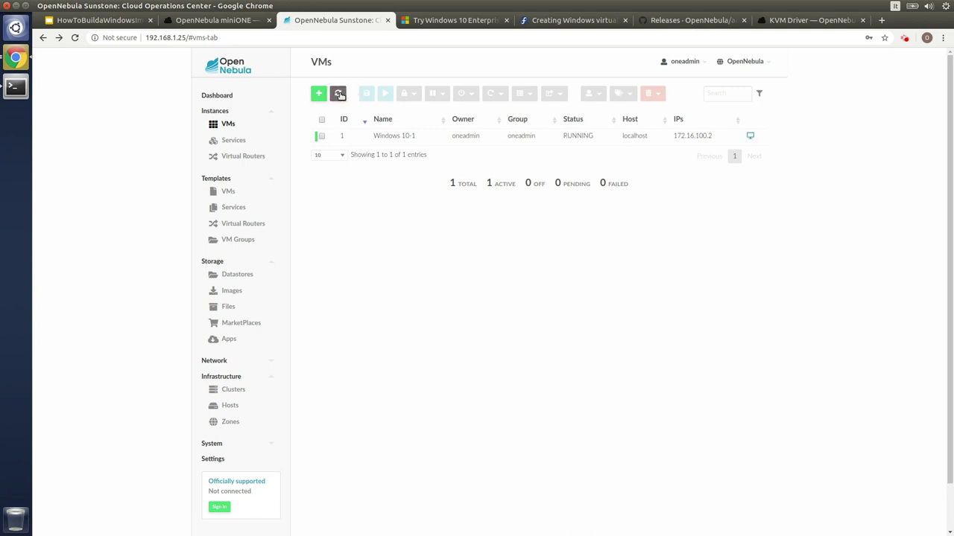
# Step: Open the Windows 10-1 VNC console and dismiss the lock screen to reach sign-in
pyautogui.click(395, 137)
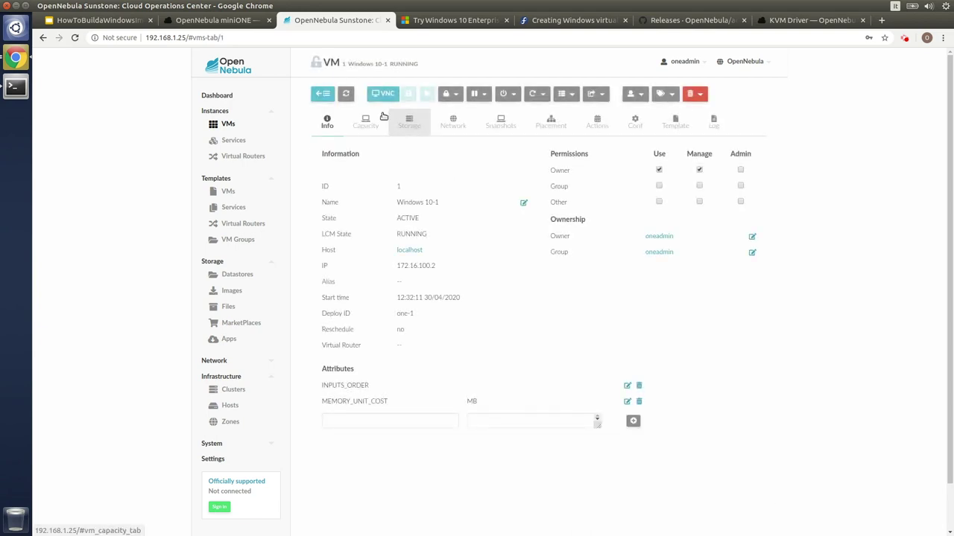
pyautogui.click(381, 94)
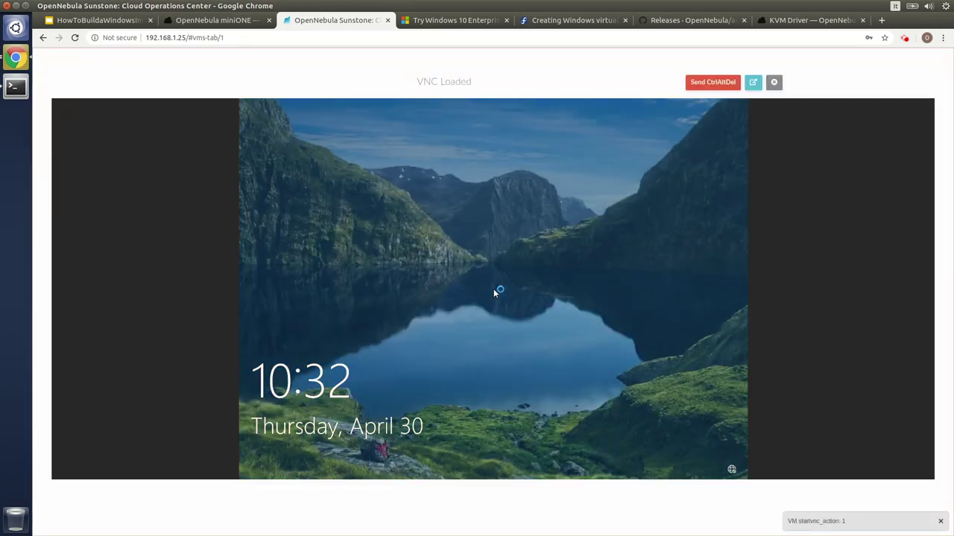
pyautogui.click(493, 288)
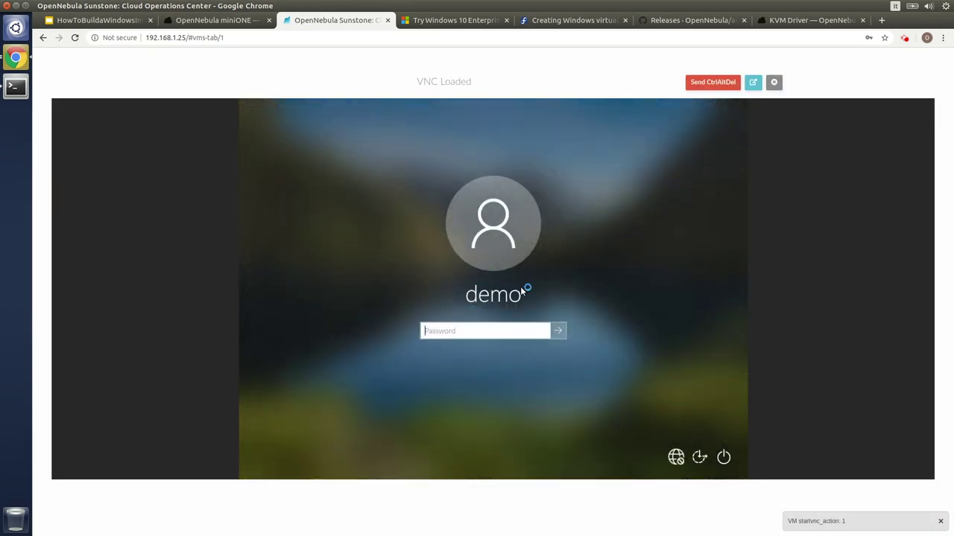